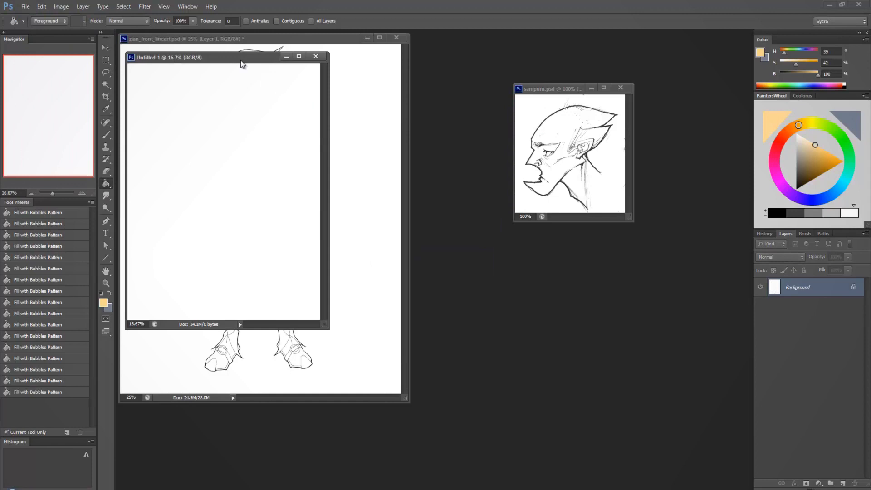
Place an enlarged Untitled-1 window beside the lineart, select the Lasso Tool, and zoom to 33.3%
drag(241, 59, 404, 98)
drag(492, 364, 572, 429)
click(107, 72)
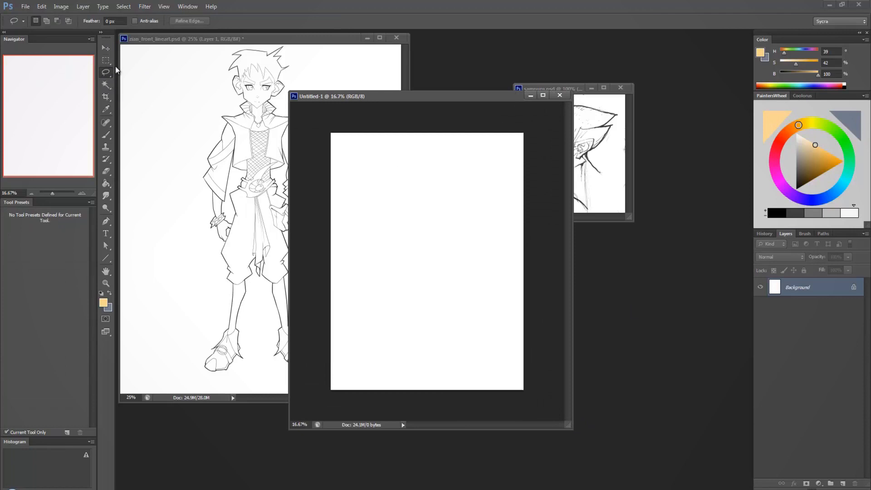
right_click(109, 73)
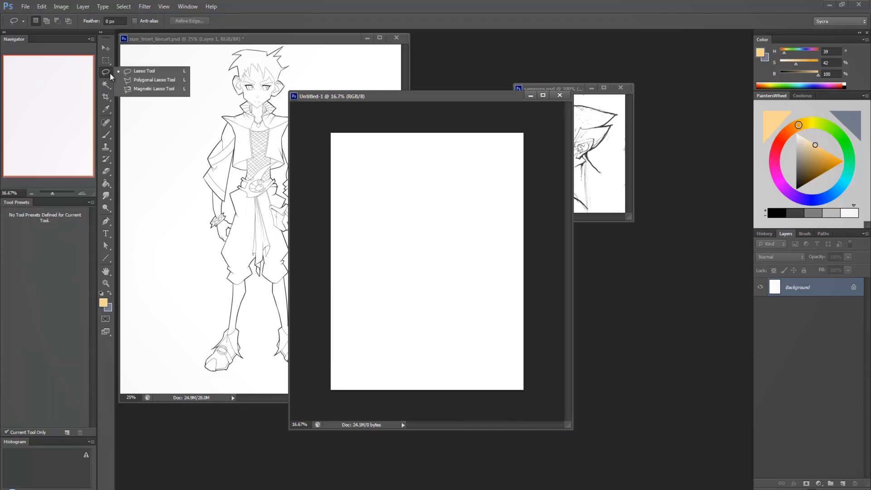
click(135, 80)
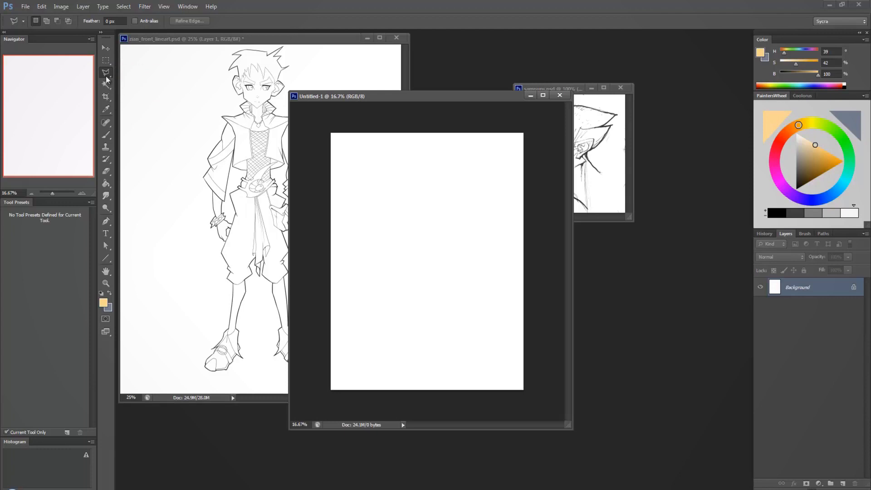
right_click(105, 77)
click(139, 70)
key(ctrl+plus)
key(ctrl+plus)
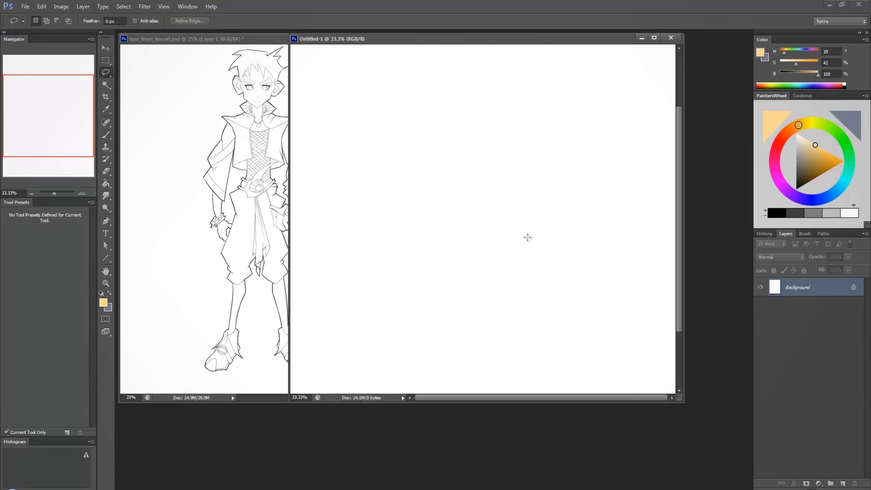
With the freehand Lasso, draw trial selections on the canvas, including a heart shape
right_click(108, 73)
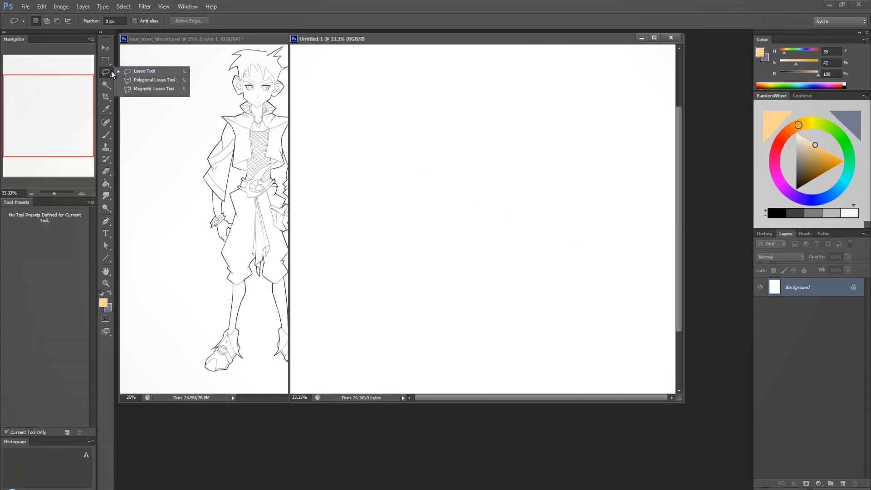
click(135, 71)
mouse_move(404, 172)
mouse_down()
mouse_move(446, 94)
mouse_move(542, 104)
mouse_move(562, 237)
mouse_move(489, 334)
mouse_move(394, 294)
mouse_move(415, 201)
mouse_move(472, 211)
mouse_move(487, 155)
mouse_move(422, 148)
mouse_up()
mouse_move(390, 88)
mouse_down()
mouse_move(371, 192)
mouse_move(456, 237)
mouse_move(507, 147)
mouse_move(458, 99)
mouse_move(412, 116)
mouse_move(386, 90)
mouse_up()
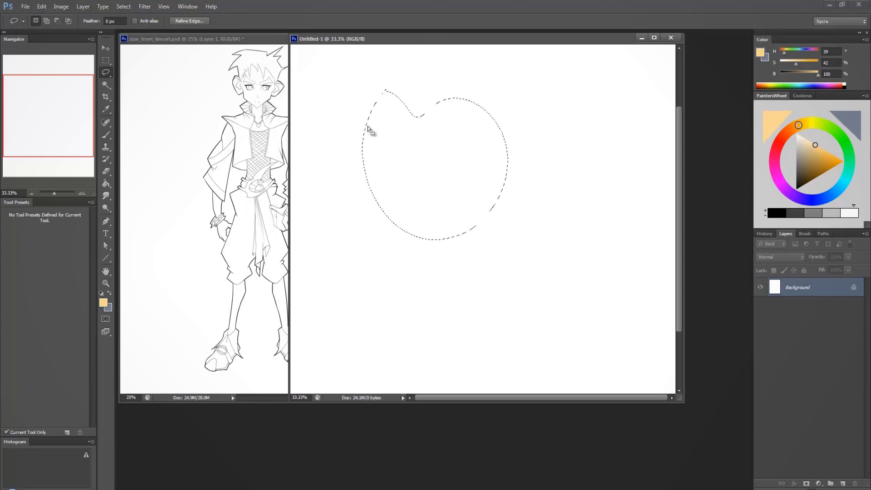
Draw an oval selection toward the upper right, then choose the Polygonal Lasso Tool
mouse_move(528, 82)
mouse_down()
mouse_move(609, 132)
mouse_move(579, 87)
mouse_up()
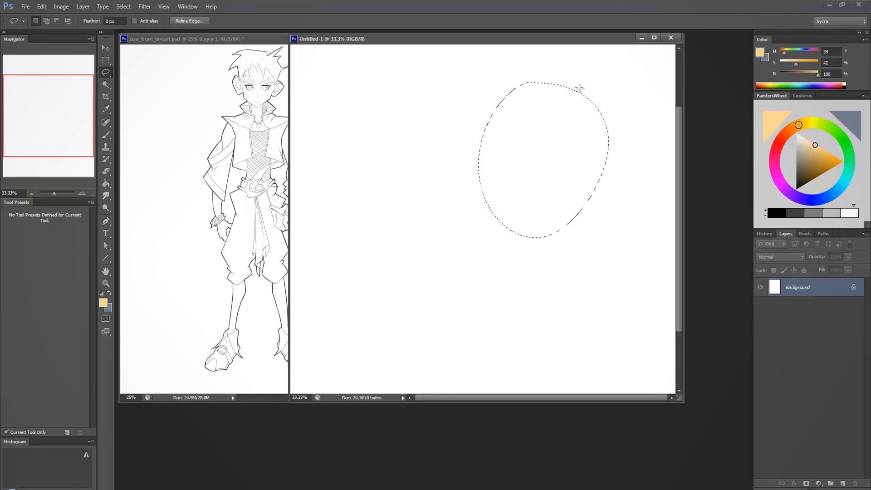
right_click(105, 73)
click(134, 82)
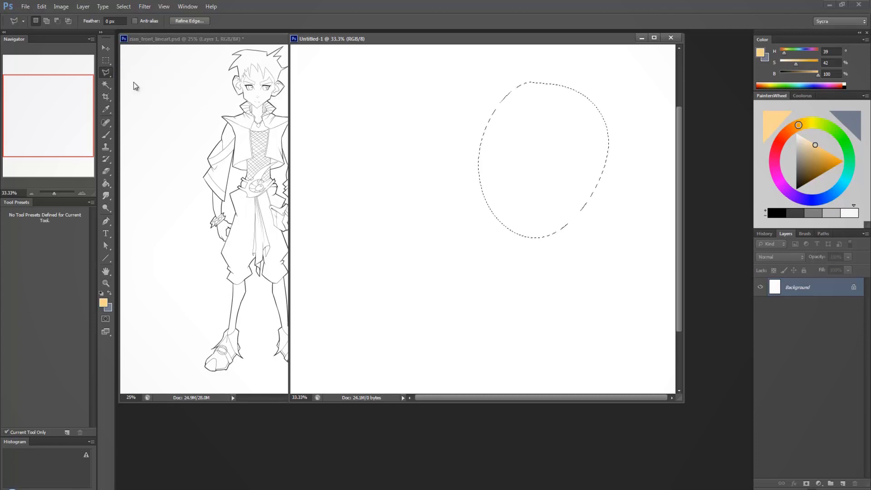
click(365, 179)
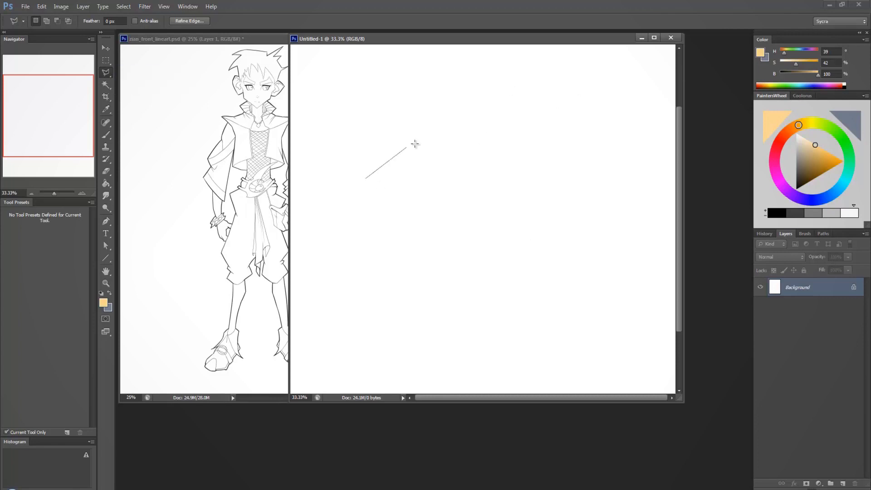
click(478, 124)
click(551, 126)
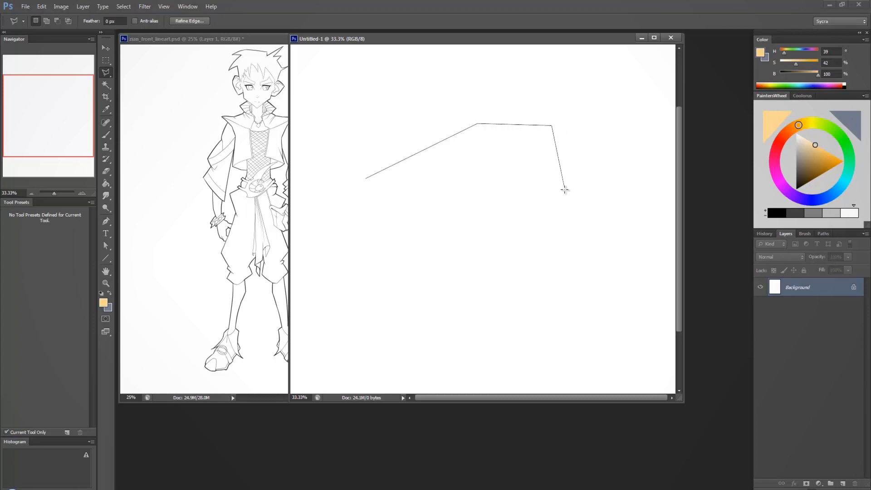
click(565, 185)
click(574, 196)
double_click(607, 172)
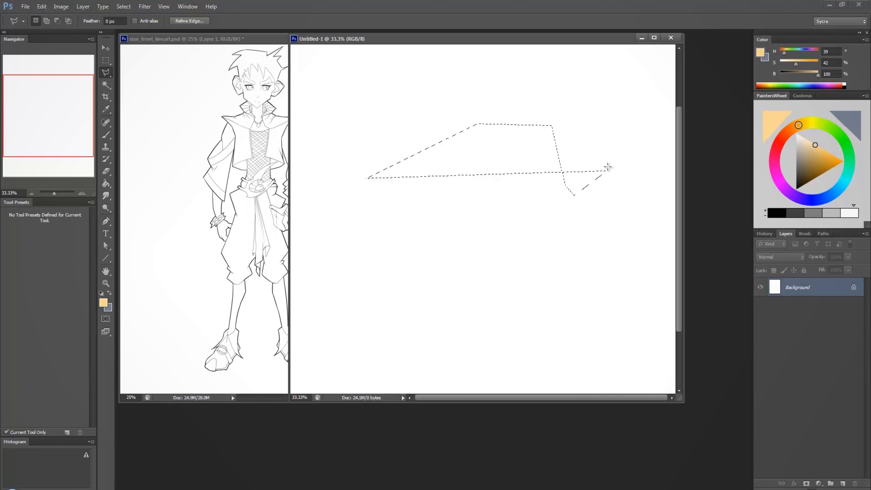
click(334, 254)
mouse_move(335, 244)
mouse_down()
mouse_move(379, 190)
mouse_move(434, 180)
mouse_move(463, 188)
mouse_move(494, 216)
mouse_move(549, 280)
mouse_move(586, 290)
mouse_move(623, 268)
mouse_move(654, 312)
mouse_move(554, 361)
mouse_move(443, 257)
mouse_move(415, 242)
mouse_move(359, 293)
mouse_move(336, 255)
mouse_up()
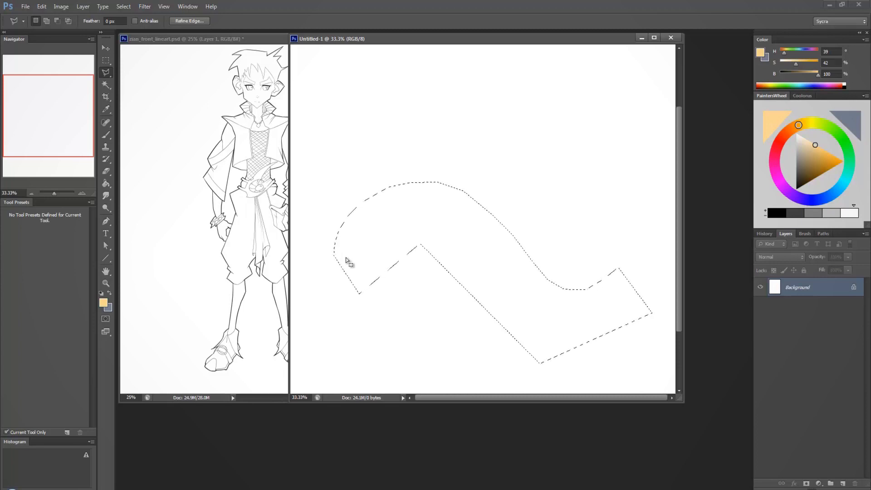
key(ctrl+z)
key(ctrl+alt+z)
key(ctrl+alt+z)
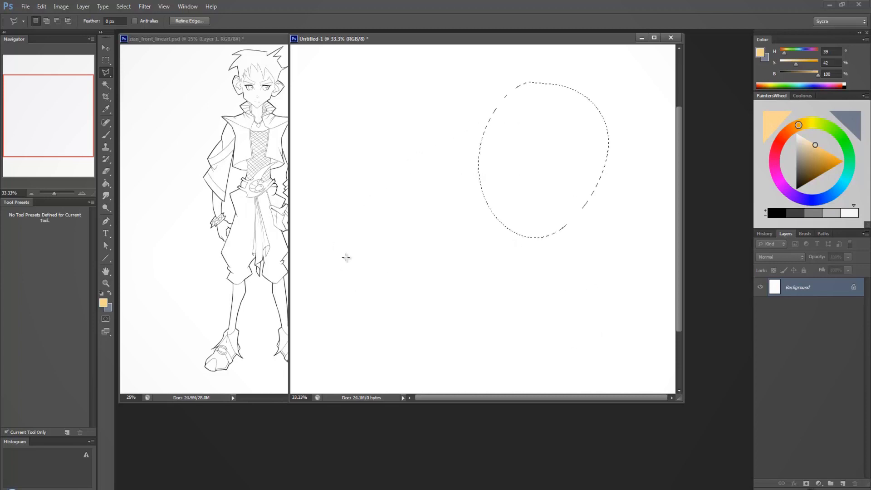
Return to the freehand Lasso and draw, then discard, two trial blob selections
click(107, 73)
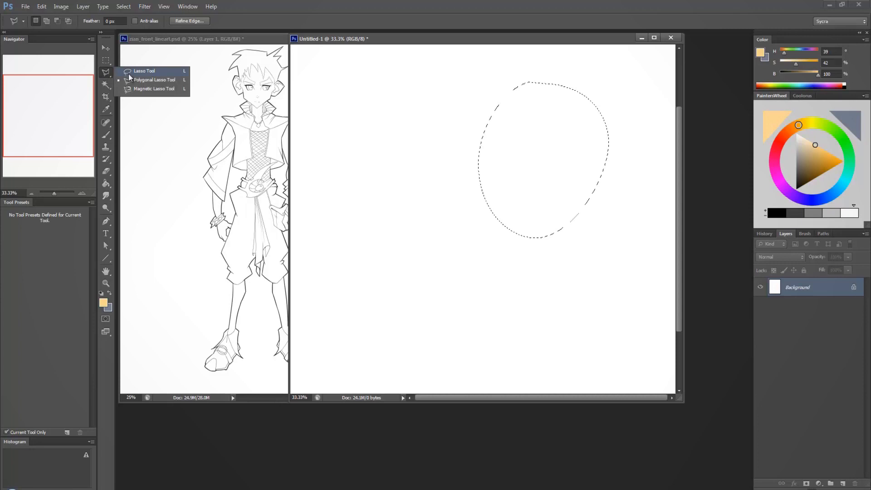
click(144, 71)
click(434, 172)
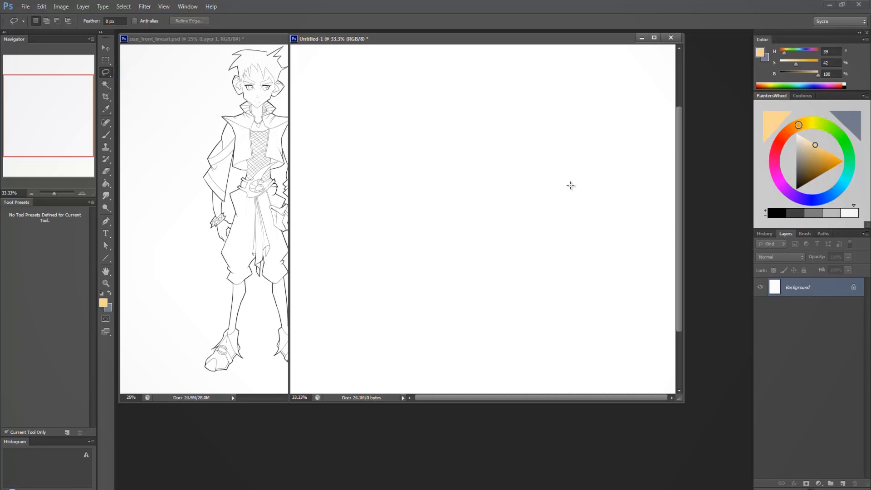
mouse_move(474, 79)
mouse_down()
mouse_move(448, 260)
mouse_move(553, 88)
mouse_move(470, 70)
mouse_up()
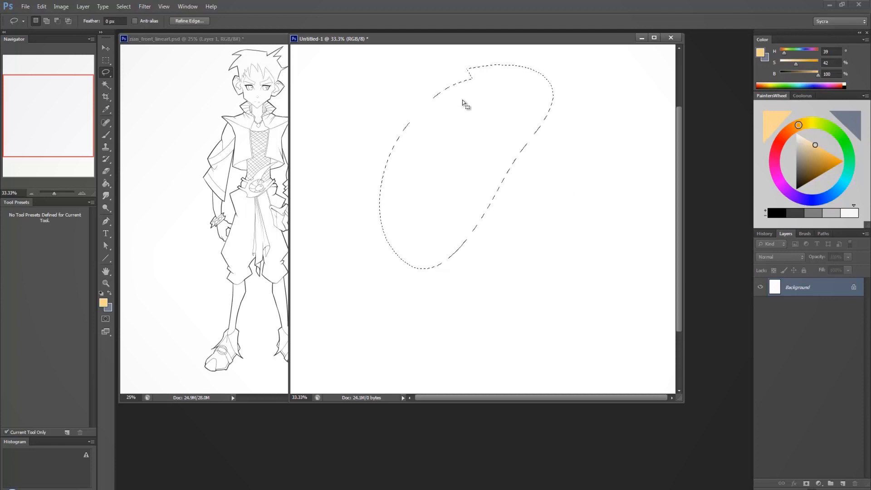
key(ctrl+d)
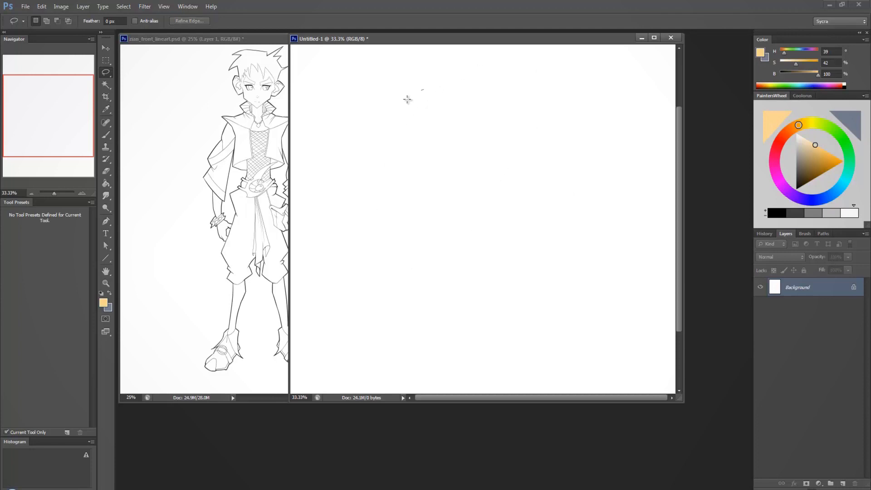
mouse_move(424, 89)
mouse_down()
mouse_move(562, 99)
mouse_move(445, 86)
mouse_up()
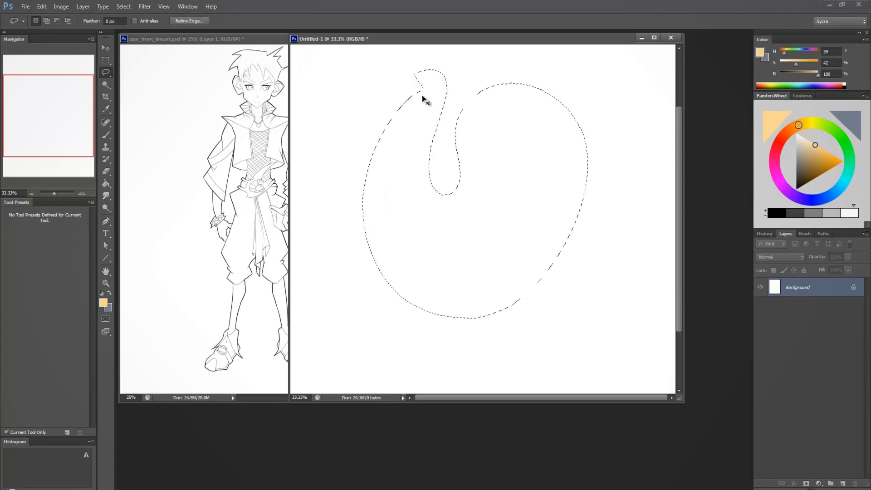
key(ctrl+d)
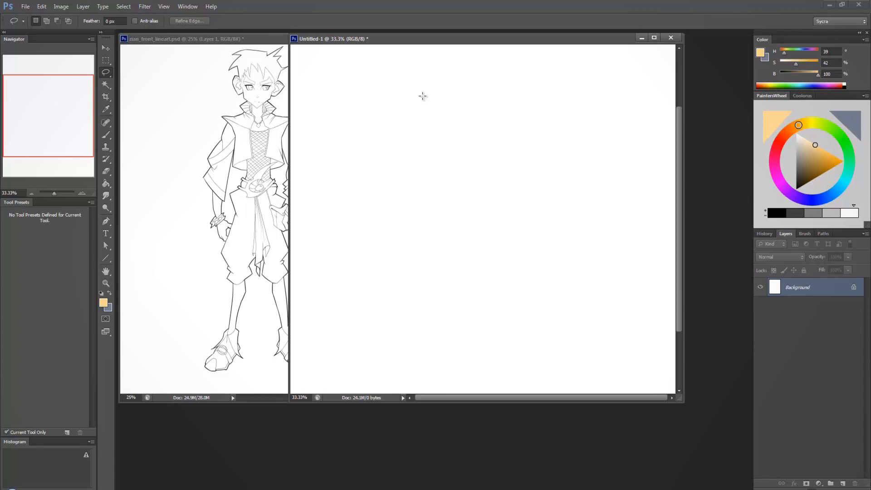
Draw a notched blob and fill it with peach, then with grey-blue
mouse_move(465, 113)
mouse_down()
mouse_move(605, 249)
mouse_move(484, 123)
mouse_move(447, 117)
mouse_up()
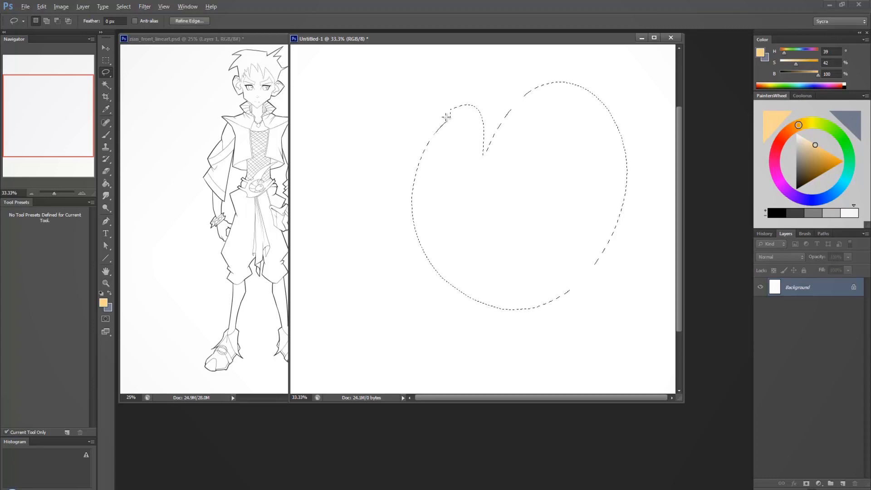
key(alt+BackSpace)
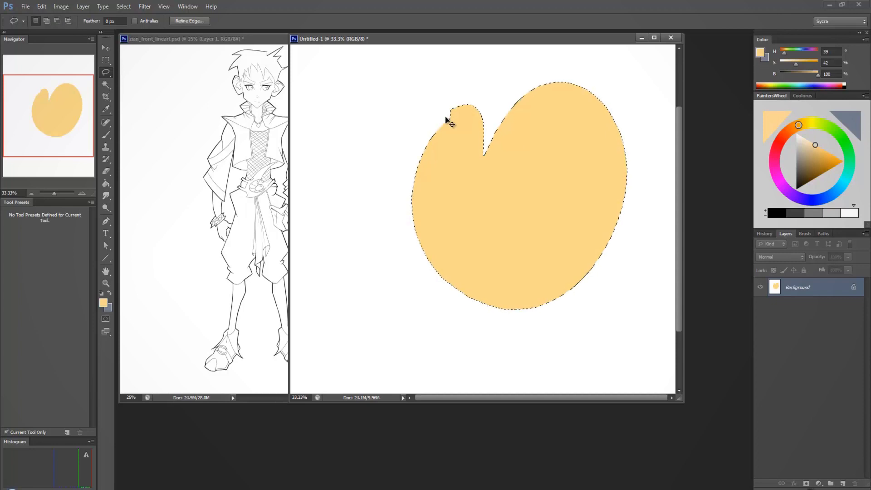
key(ctrl+BackSpace)
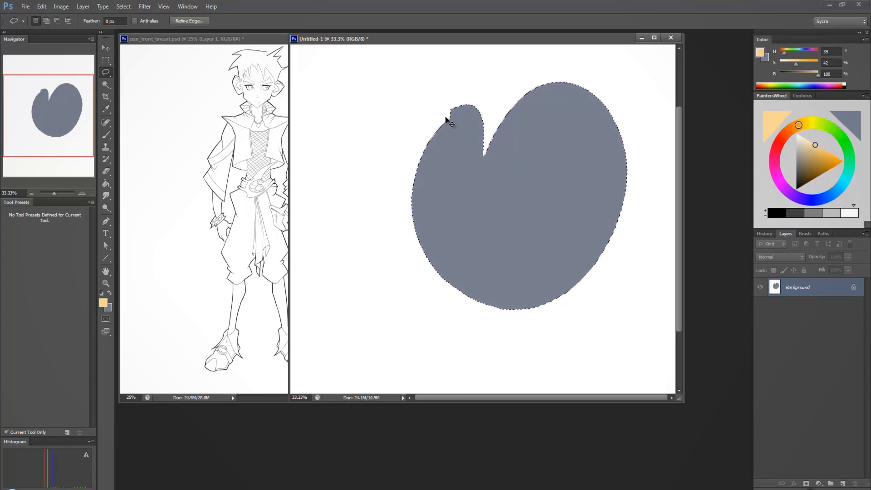
Undo both fills and deselect, leaving the canvas blank
key(alt+BackSpace)
key(ctrl+z)
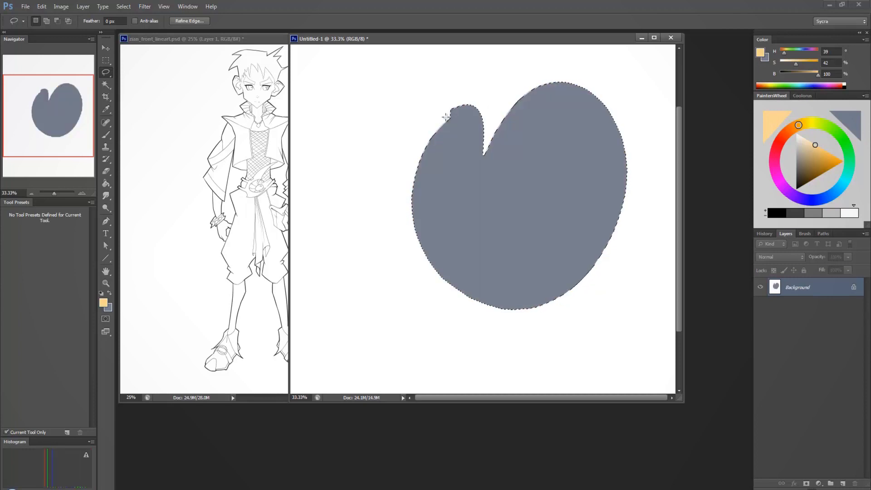
key(alt+BackSpace)
key(ctrl+alt+z)
key(ctrl+alt+z)
key(ctrl+d)
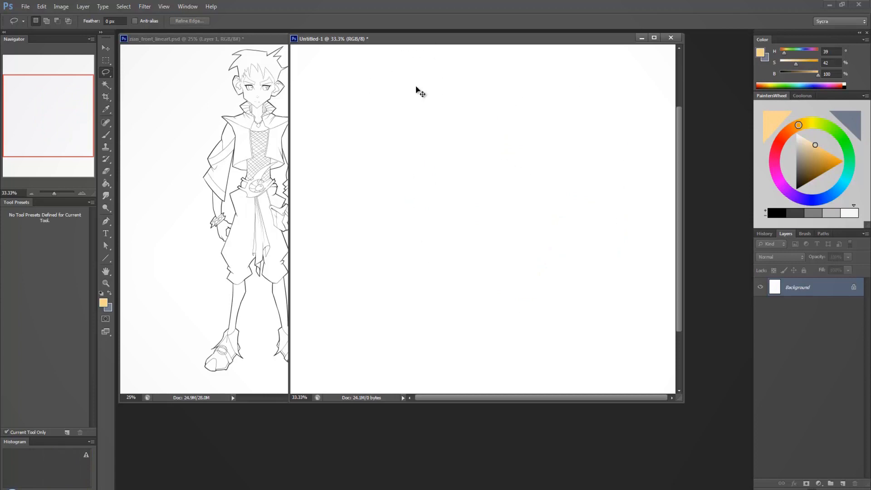
mouse_move(416, 90)
mouse_down()
mouse_move(518, 90)
mouse_move(420, 101)
mouse_up()
key(ctrl+d)
key(alt+BackSpace)
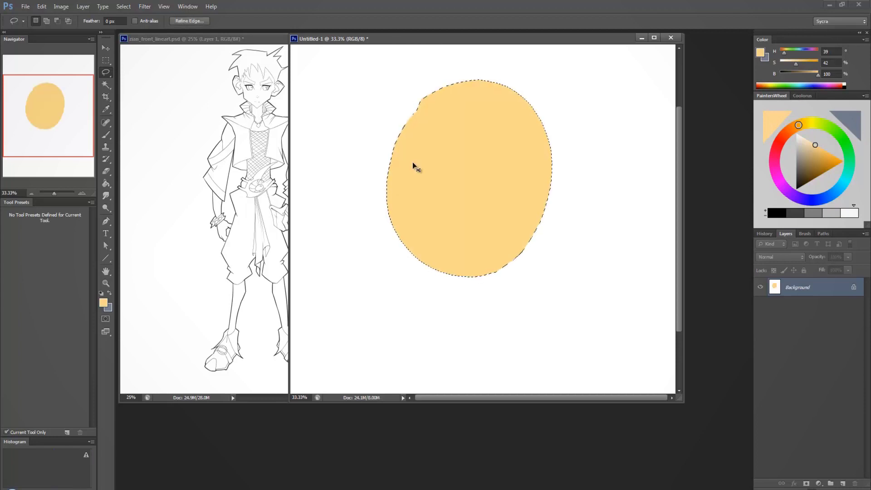
key(ctrl+z)
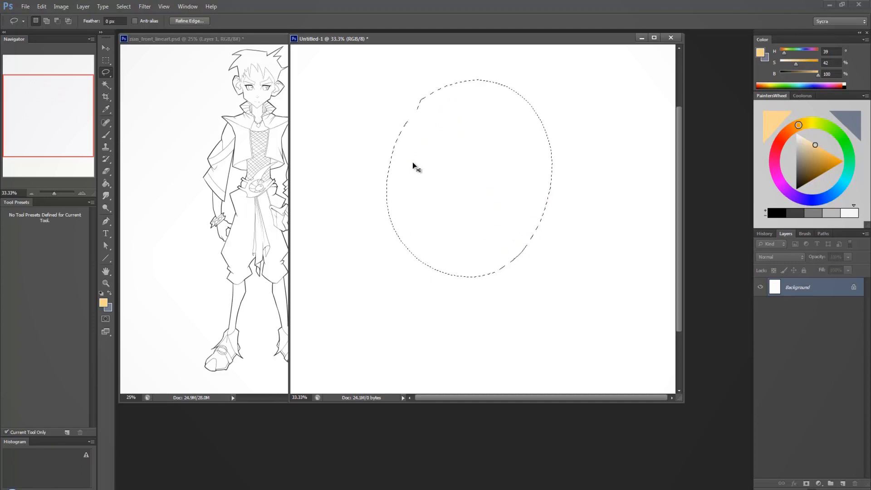
key(alt+BackSpace)
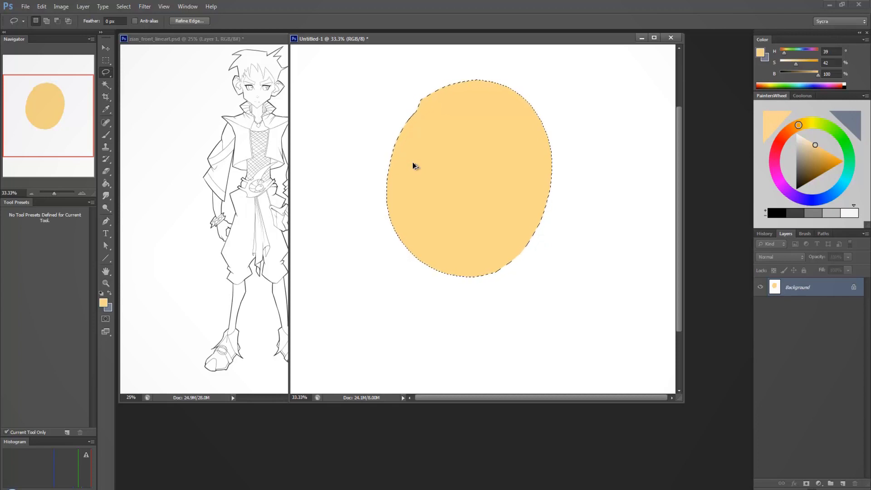
key(ctrl+z)
key(ctrl+d)
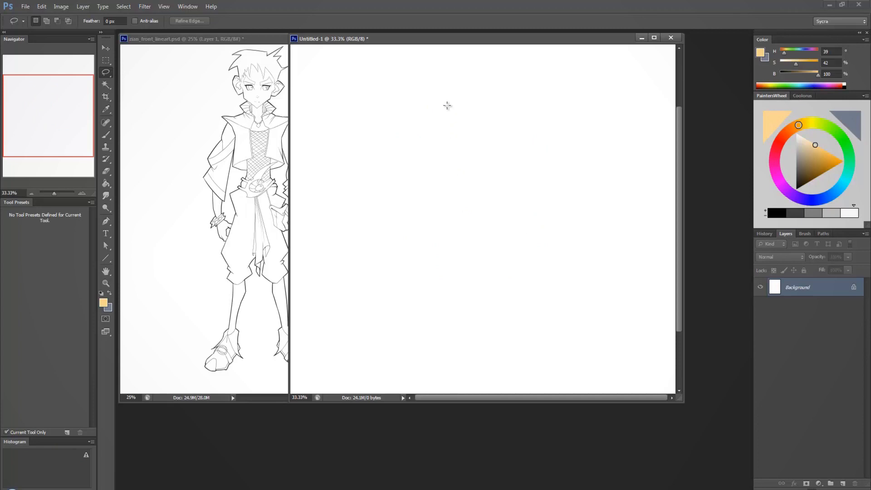
drag(479, 164, 520, 160)
Zoom to 400%, lasso a freehand oval, and centre the view on it
key(ctrl+1)
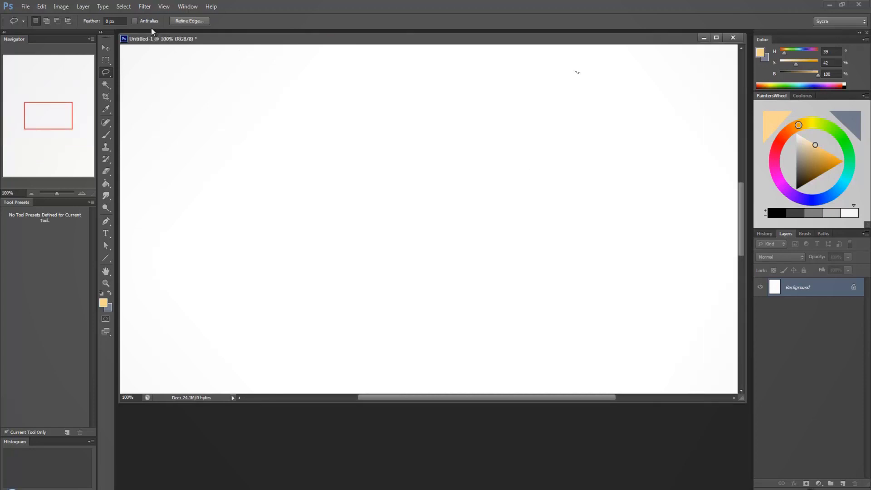
key(ctrl+plus)
key(ctrl+plus)
key(ctrl+plus)
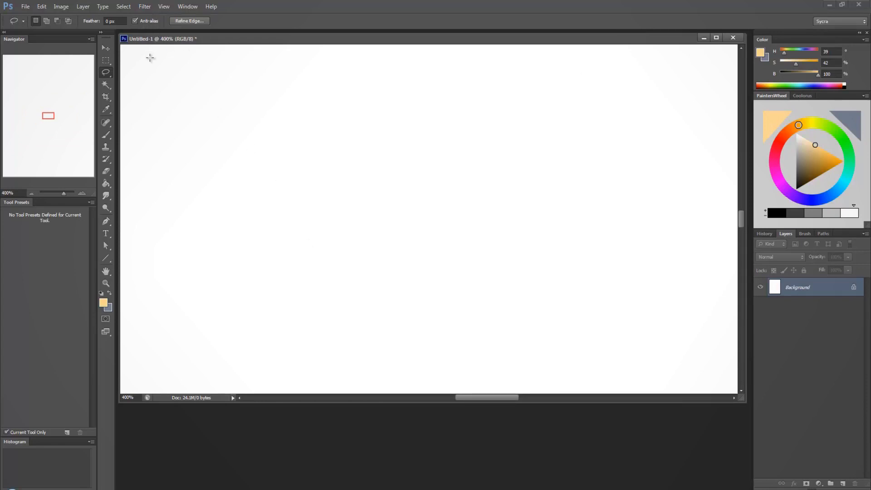
mouse_move(298, 115)
mouse_down()
mouse_move(281, 204)
mouse_move(357, 253)
mouse_move(387, 152)
mouse_move(335, 116)
mouse_move(286, 116)
mouse_up()
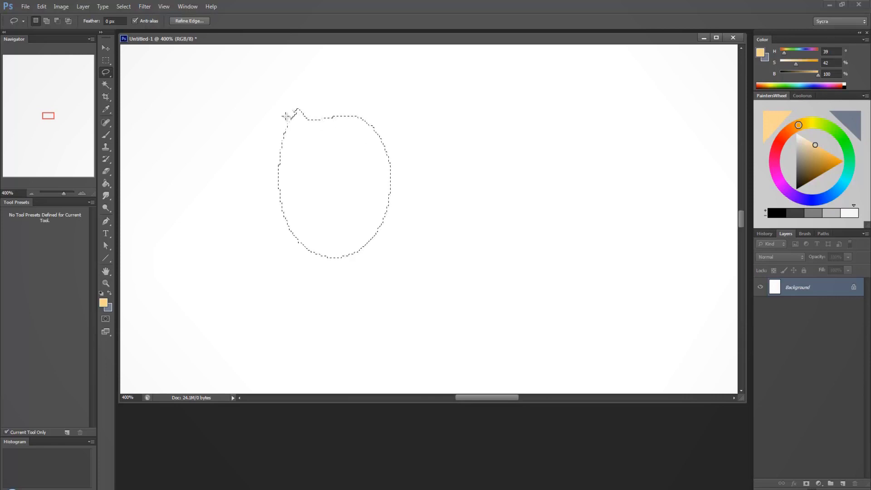
key(ctrl+plus)
key(ctrl+plus)
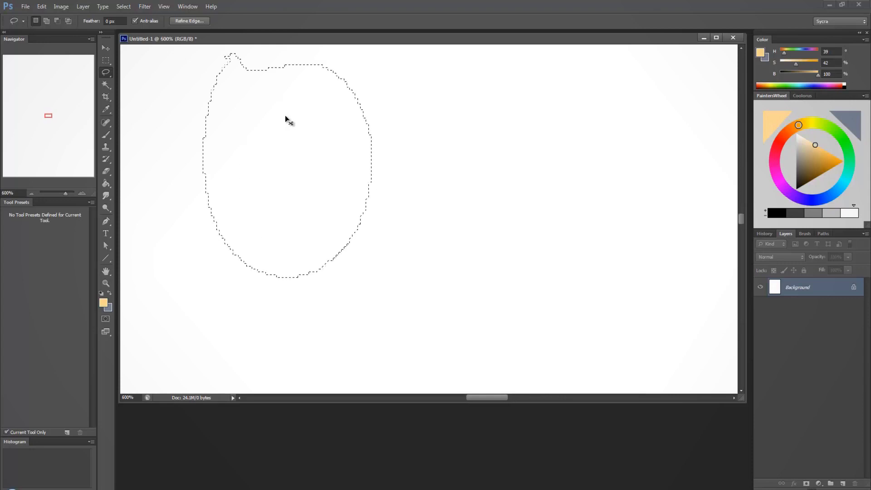
drag(445, 142, 462, 216)
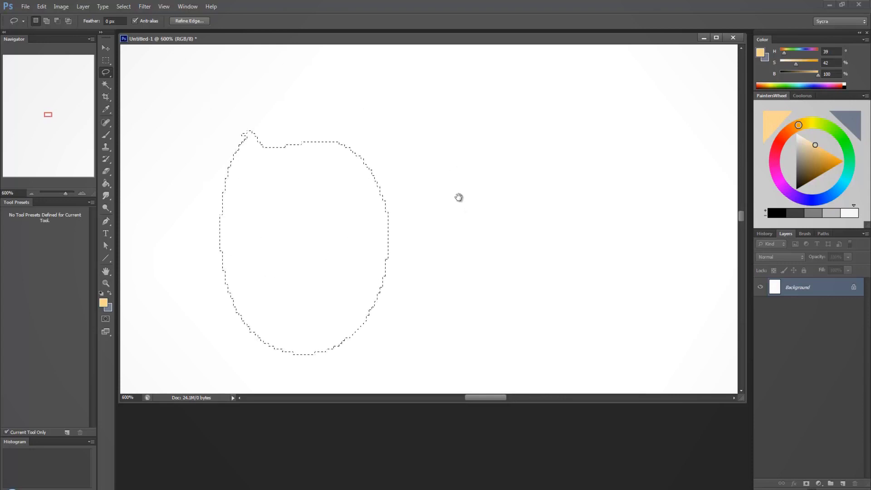
Fill the oval with light orange, pick dark brown, and outline a larger oval around it
key(alt+BackSpace)
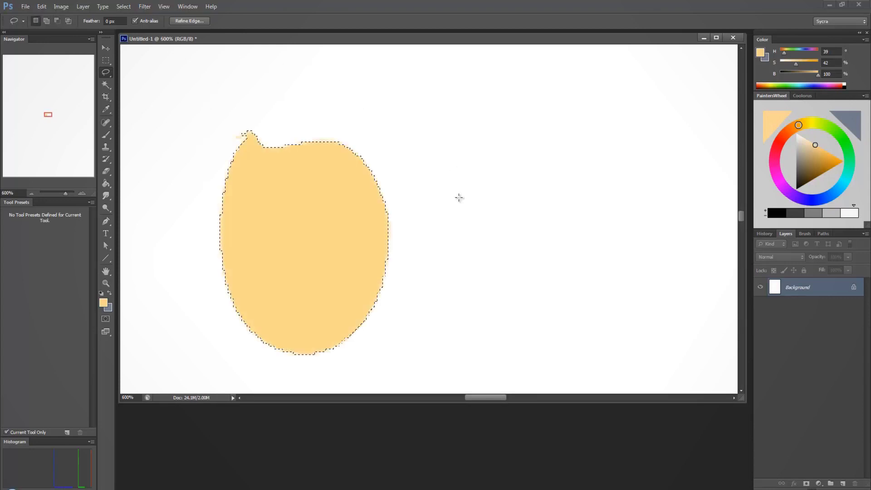
key(ctrl+d)
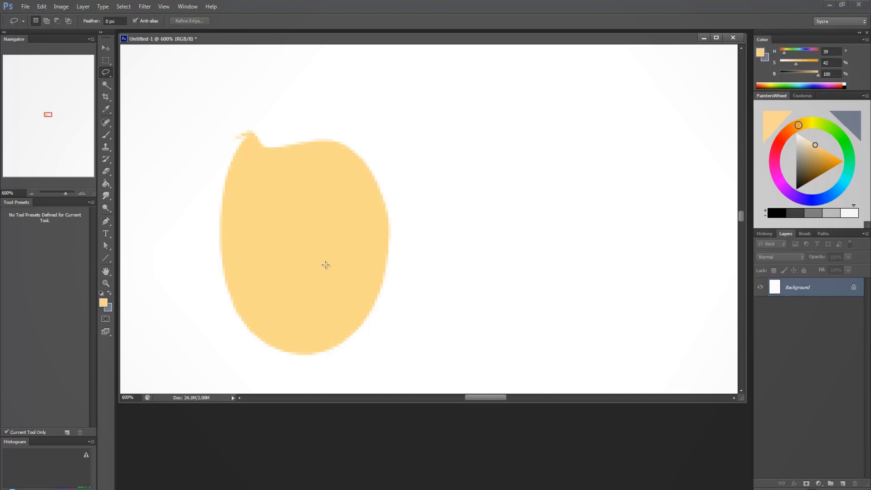
click(818, 176)
mouse_move(268, 107)
mouse_down()
mouse_move(203, 214)
mouse_move(293, 83)
mouse_move(268, 84)
mouse_up()
Fill the outline over the orange blob and a new right-hand blob with dark brown, then zoom to 100%
key(alt+BackSpace)
key(ctrl+d)
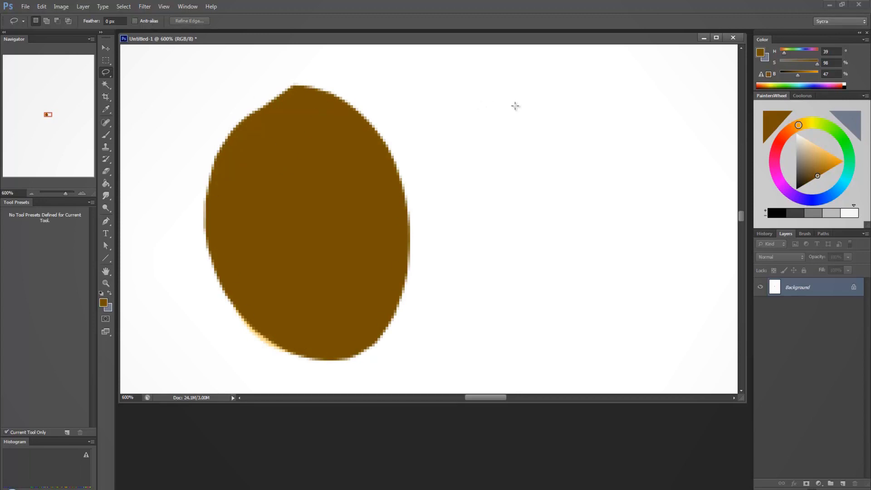
mouse_move(508, 80)
mouse_down()
mouse_move(452, 195)
mouse_move(499, 318)
mouse_move(621, 315)
mouse_move(652, 207)
mouse_move(589, 107)
mouse_move(484, 82)
mouse_up()
key(alt+BackSpace)
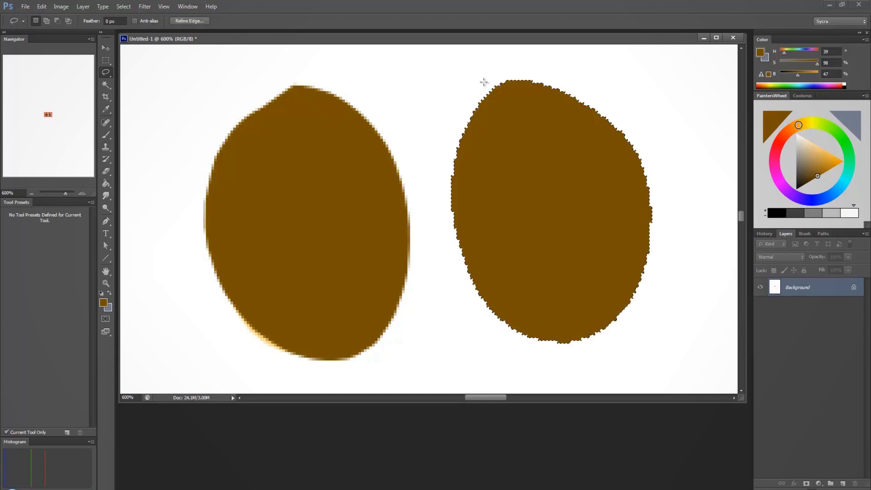
key(ctrl+d)
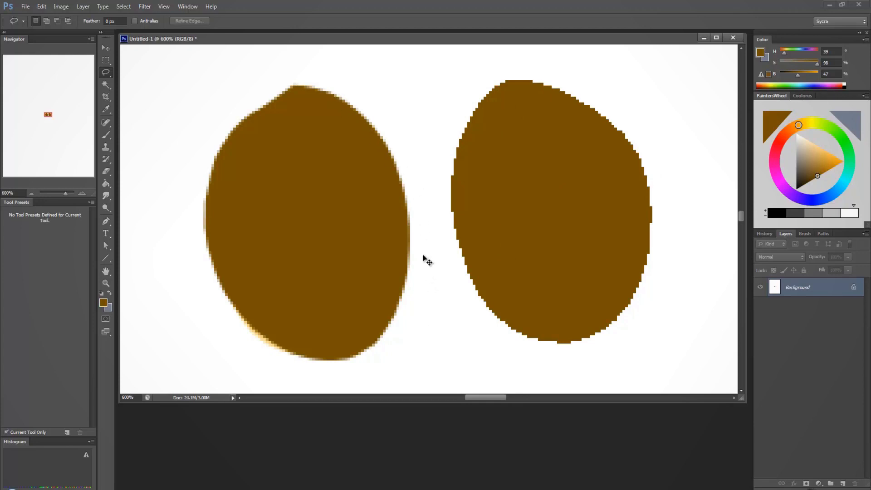
key(ctrl+minus)
key(ctrl+minus)
key(ctrl+minus)
key(ctrl+minus)
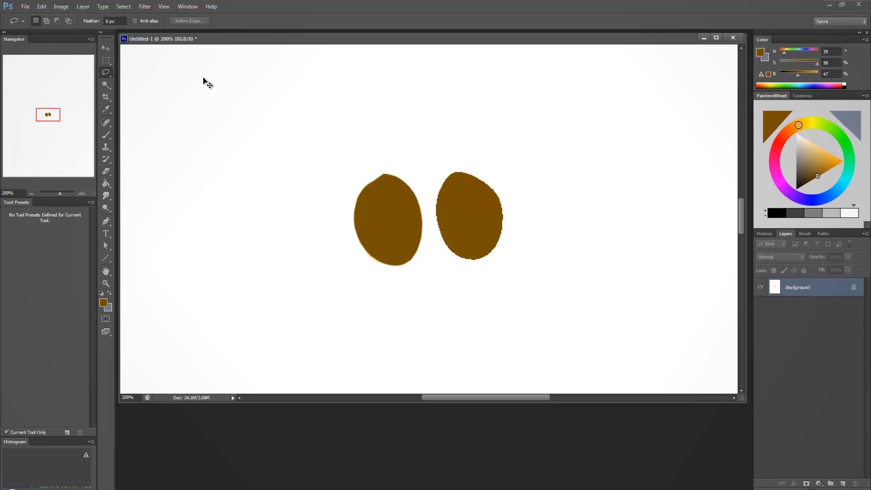
key(ctrl+minus)
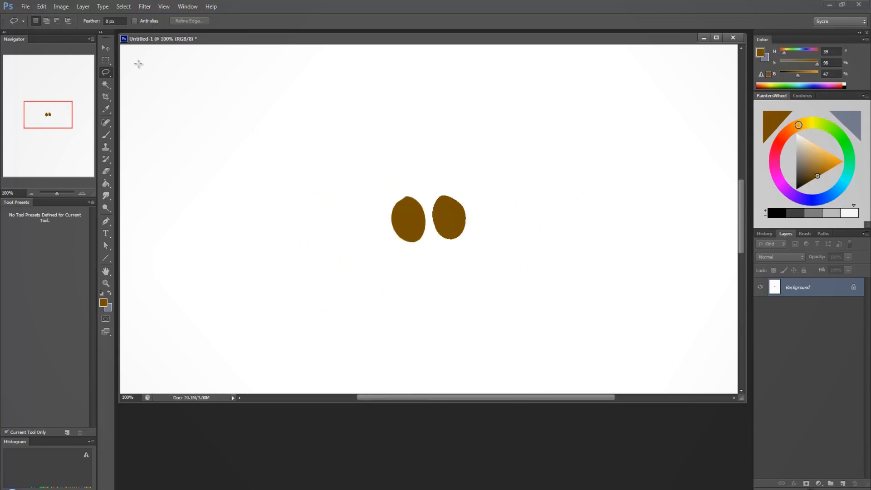
Pick the Magic Wand Tool from the Quick Selection tool group
click(107, 84)
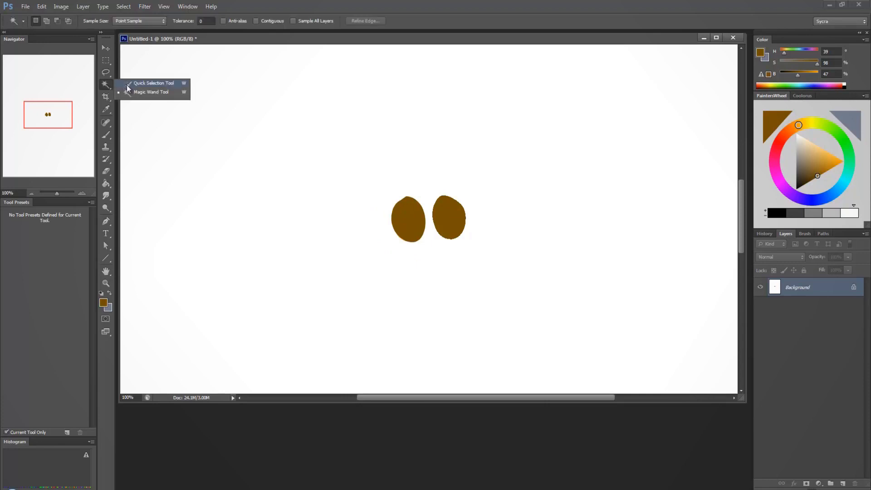
click(145, 83)
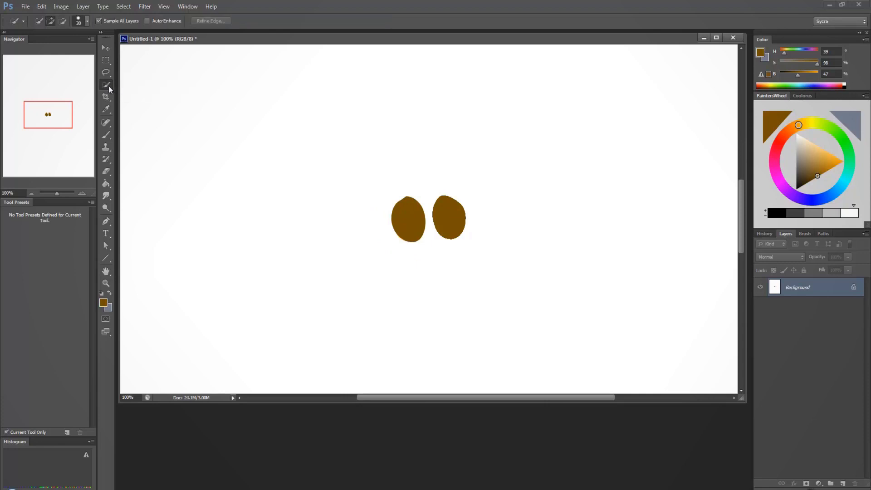
right_click(108, 86)
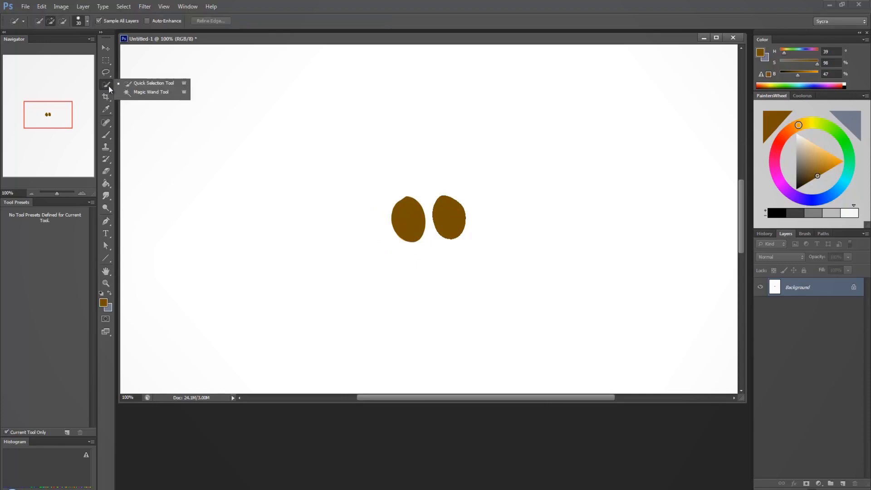
click(136, 93)
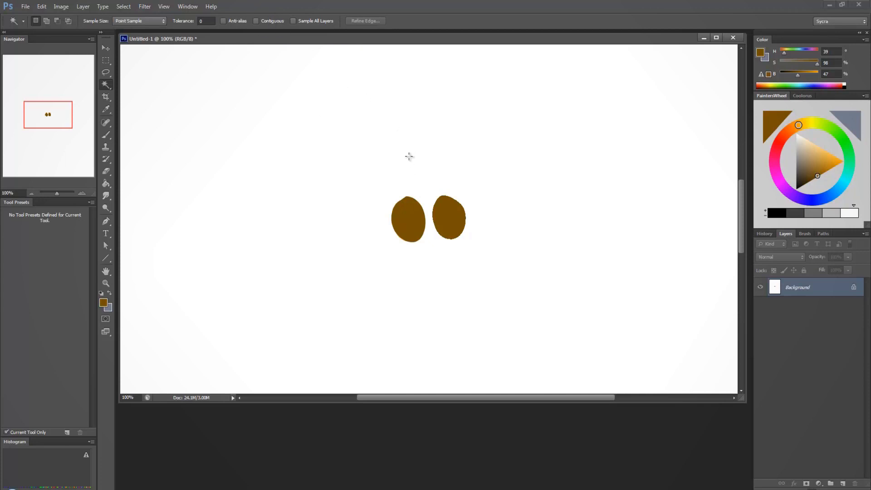
Select both brown blobs by colour with Contiguous off, then swap foreground and background colours
click(447, 212)
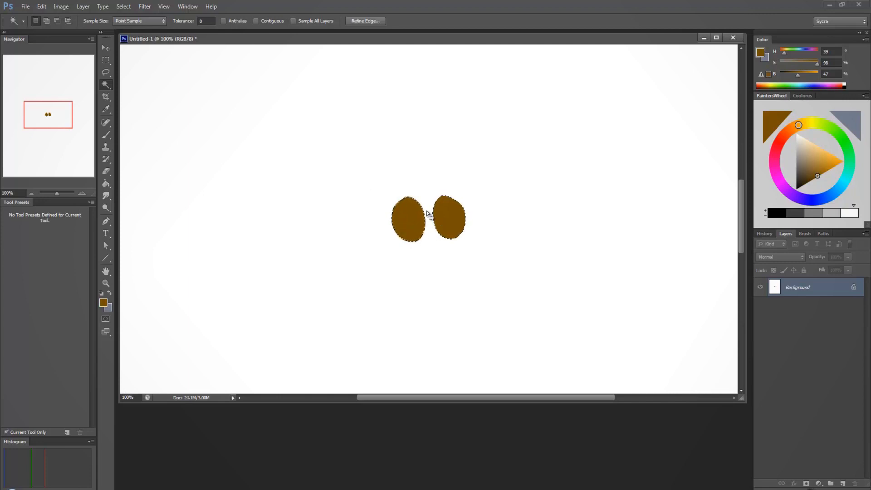
click(270, 23)
click(442, 201)
click(272, 22)
click(110, 292)
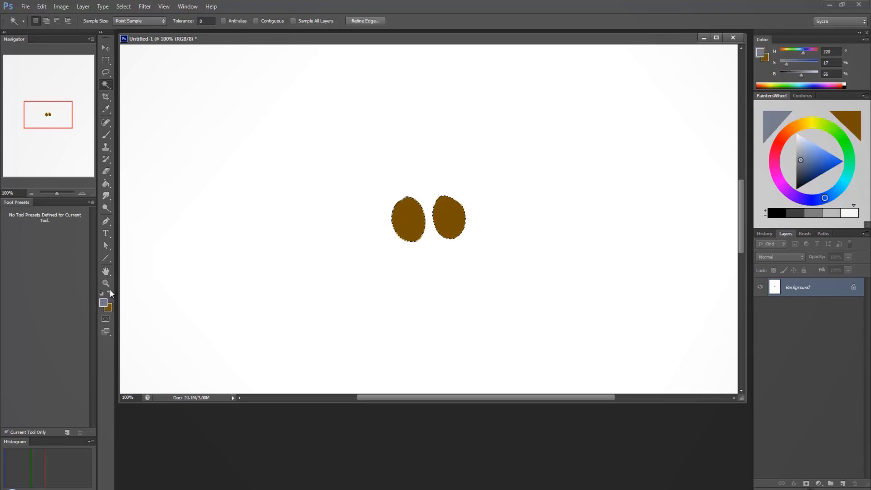
Restore brown as foreground, zoom to 700% on the blob tops, and reselect the Magic Wand
key(z)
click(111, 292)
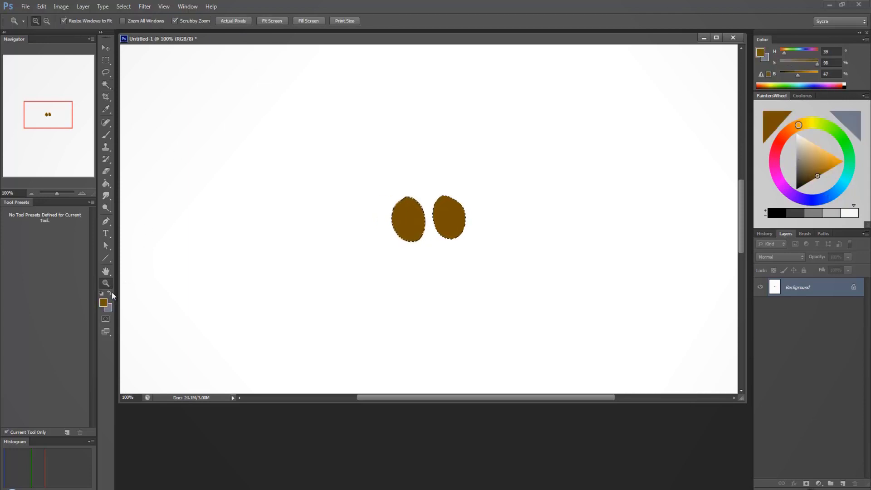
click(442, 205)
click(406, 270)
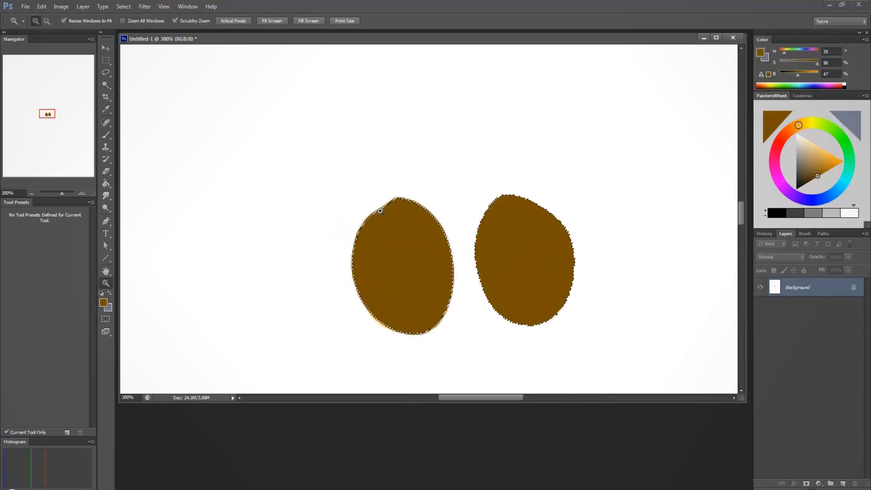
click(406, 270)
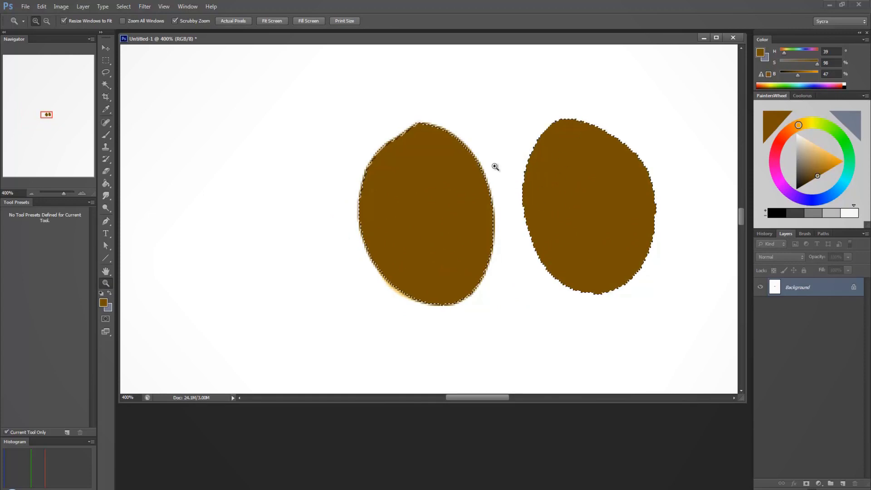
click(467, 167)
click(408, 145)
click(391, 134)
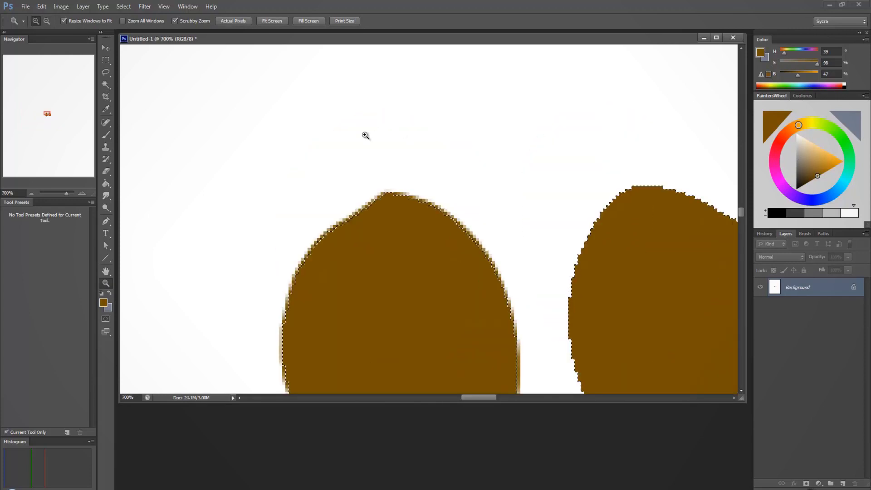
scroll(444, 148, down, 3)
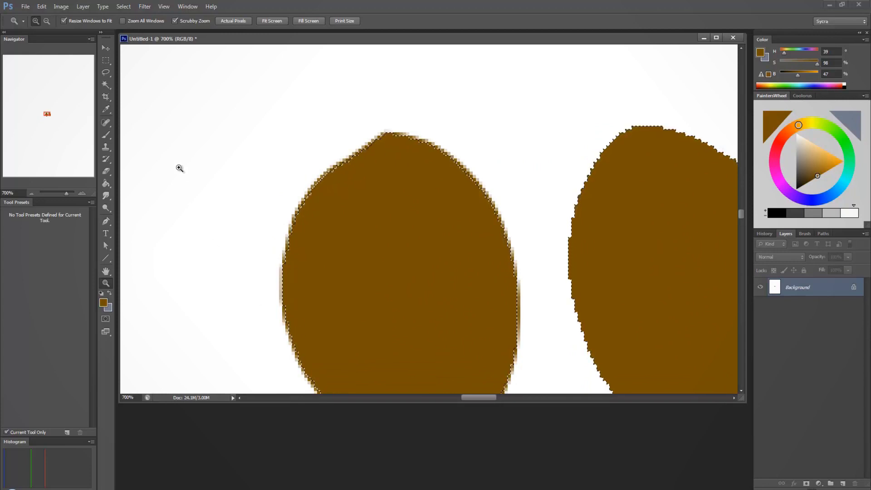
click(106, 85)
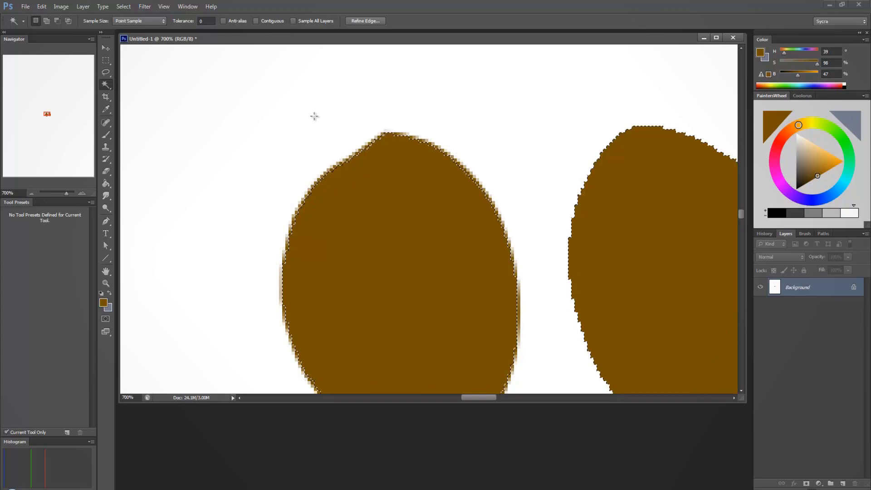
Try Magic Wand tolerances of 10, 50 and 100 on the brown blobs
scroll(340, 159, down, 2)
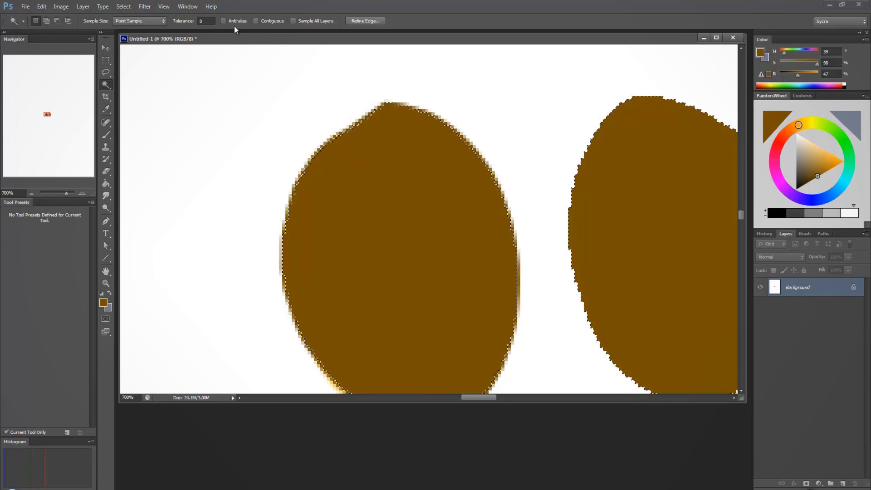
click(193, 24)
text(10)
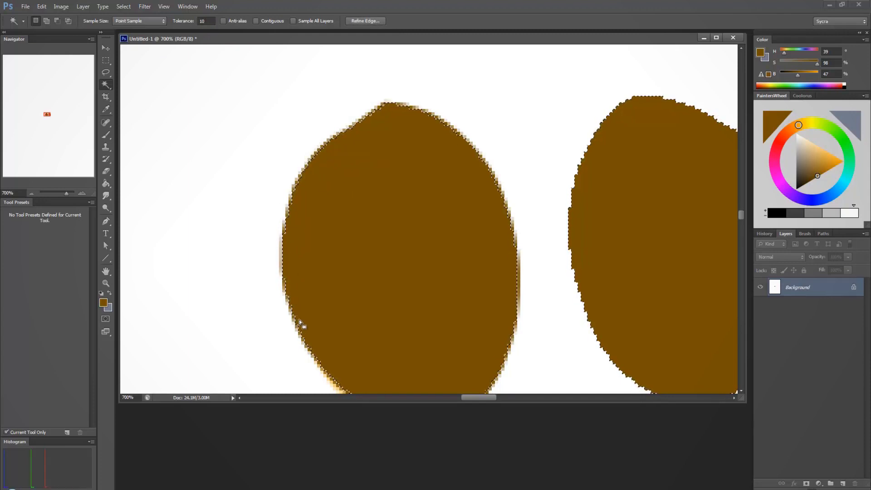
click(205, 21)
text(50)
click(400, 210)
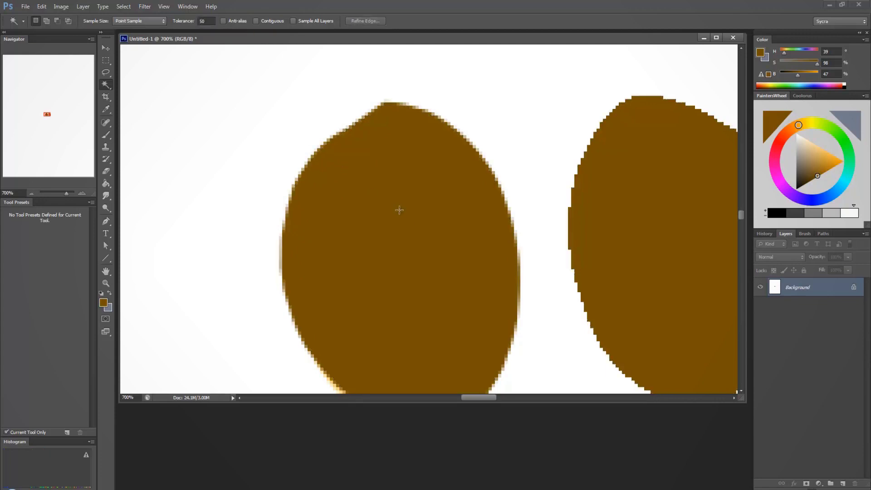
click(195, 21)
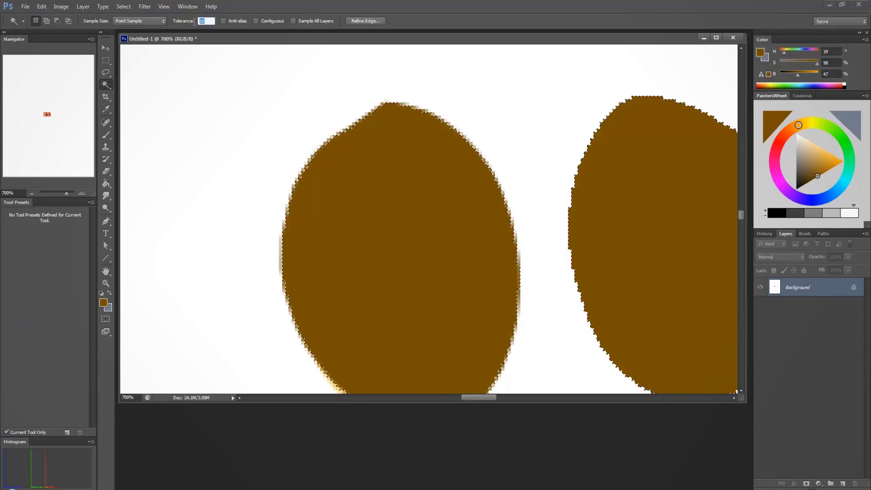
text(100)
key(Return)
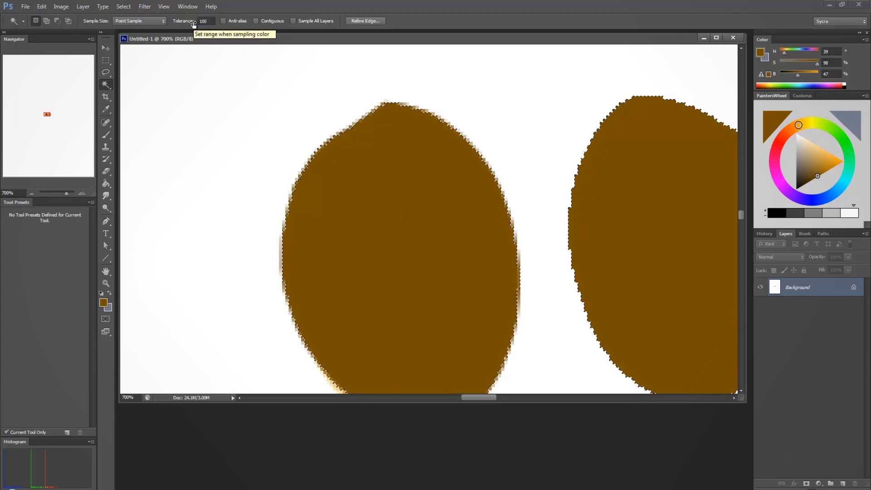
click(426, 203)
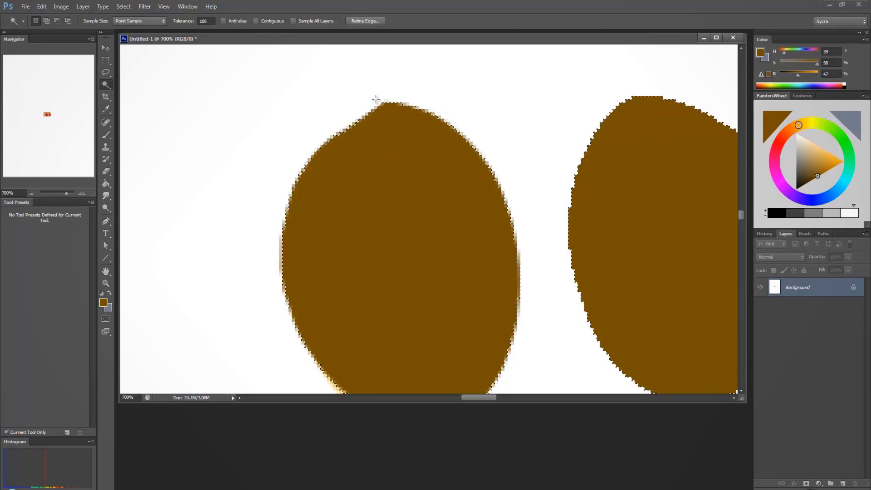
Set tolerance to 0, deselect, and reselect both brown blobs by colour
click(175, 20)
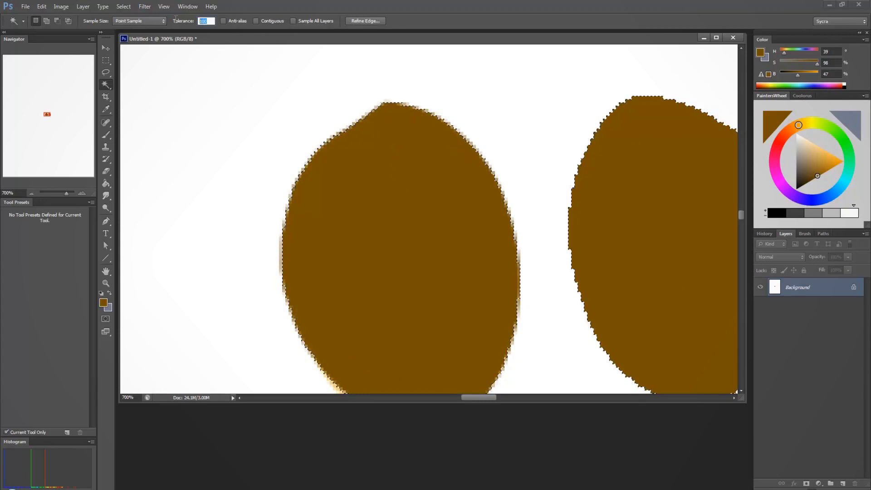
text(0)
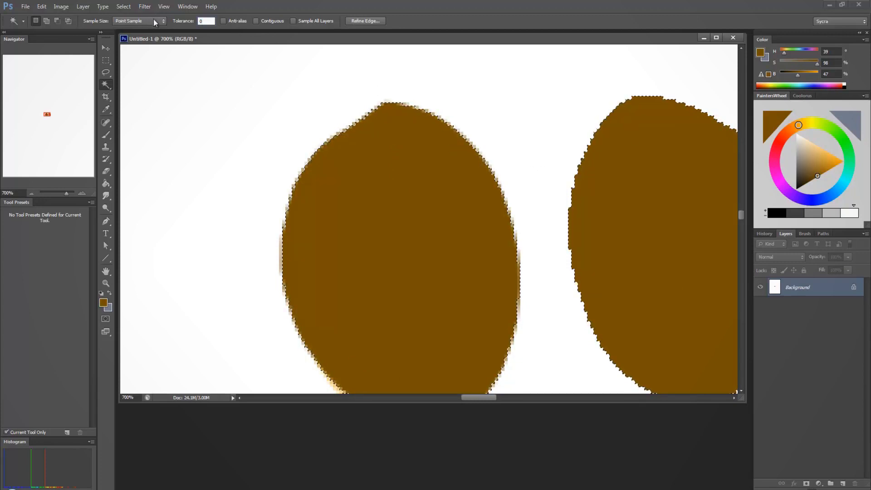
key(Return)
key(ctrl+d)
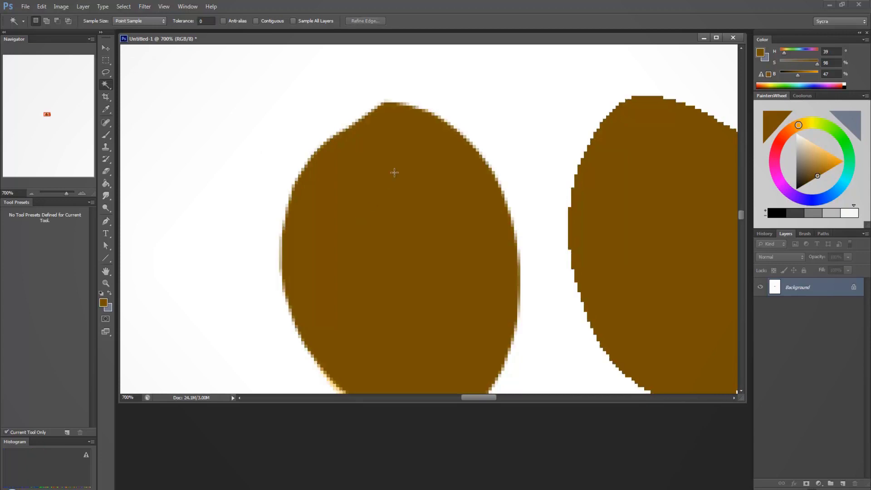
click(395, 172)
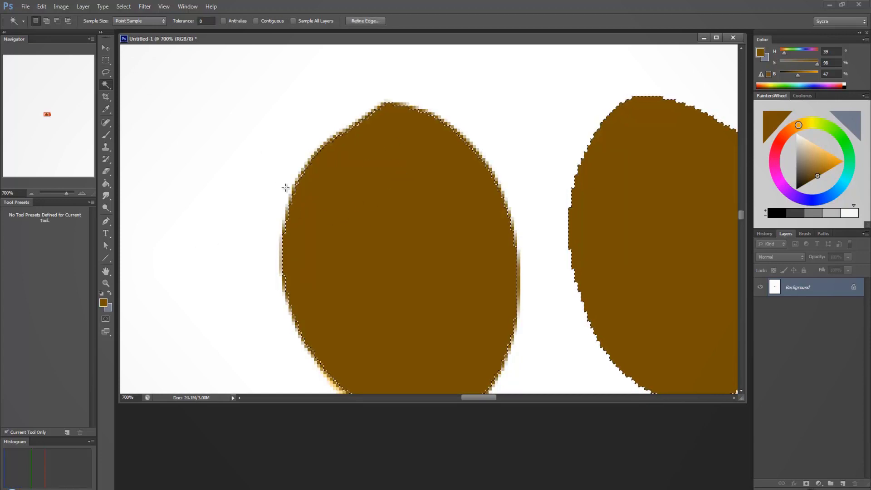
click(105, 72)
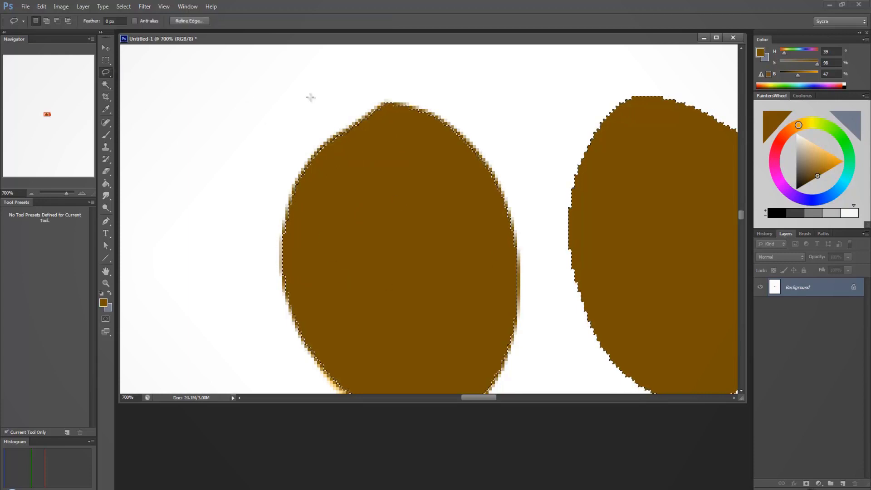
Fill a lasso loop over both blob tops with lighter brown, then Magic Wand-select the dark brown
click(412, 101)
mouse_move(476, 97)
mouse_down()
mouse_move(443, 115)
mouse_move(519, 253)
mouse_move(624, 168)
mouse_move(586, 67)
mouse_move(455, 99)
mouse_up()
click(817, 171)
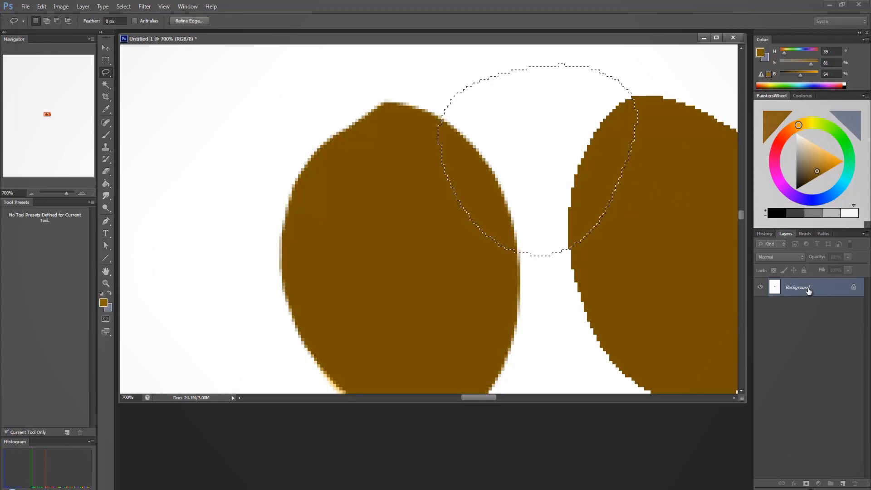
key(alt+BackSpace)
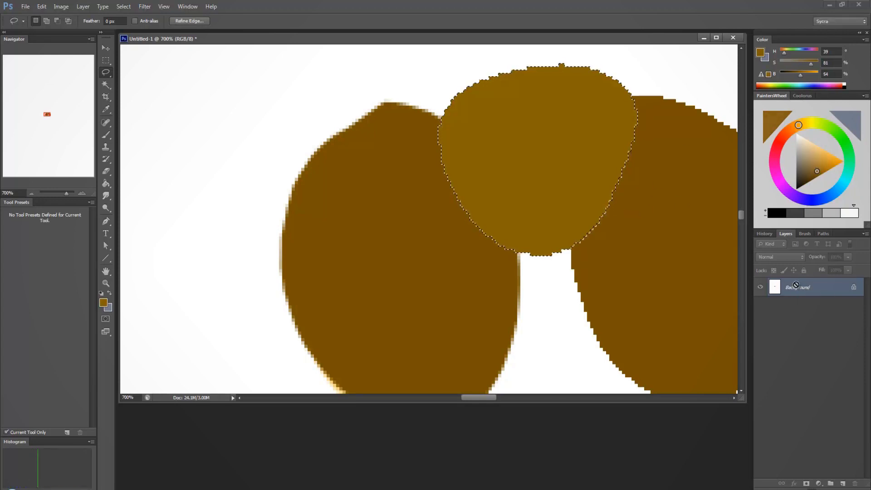
key(ctrl+d)
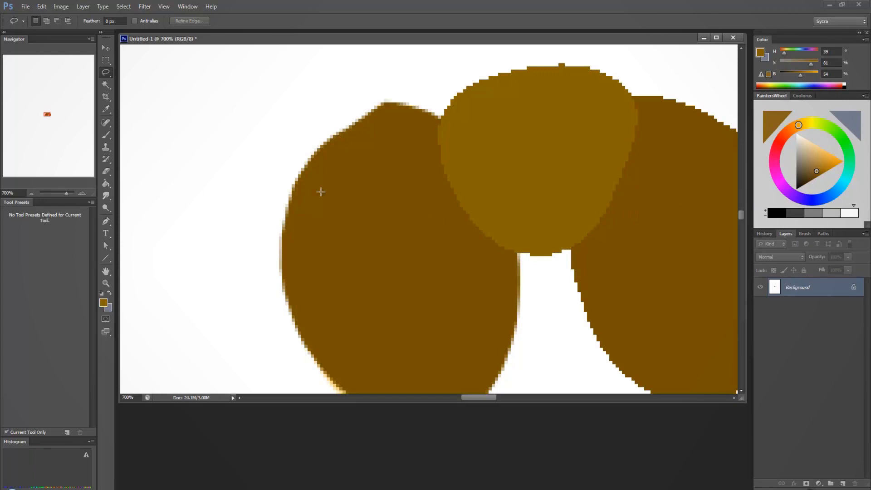
click(105, 85)
click(397, 222)
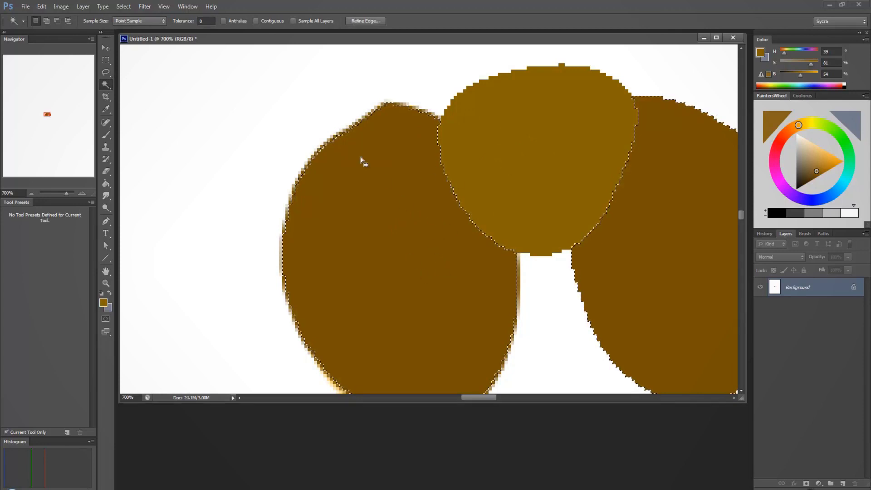
Test Magic Wand tolerances of 50 and then 100, selecting all three brown blobs at once
click(205, 21)
text(50)
click(205, 21)
text(100)
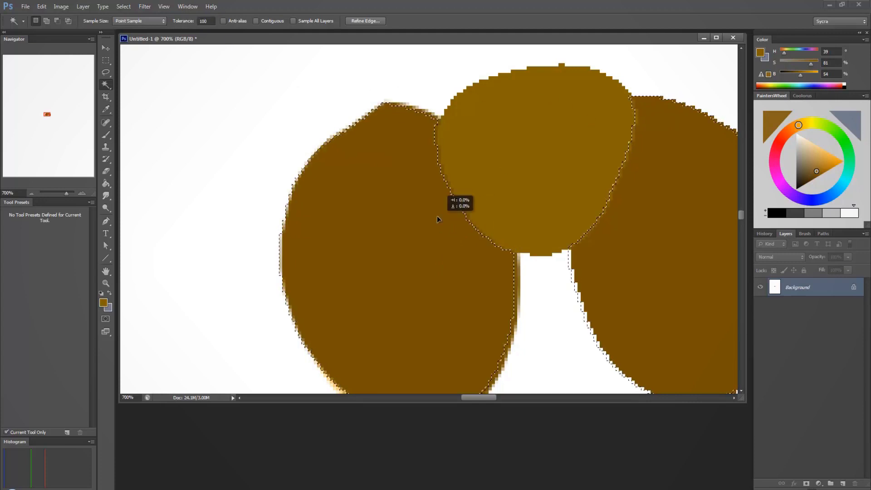
click(453, 187)
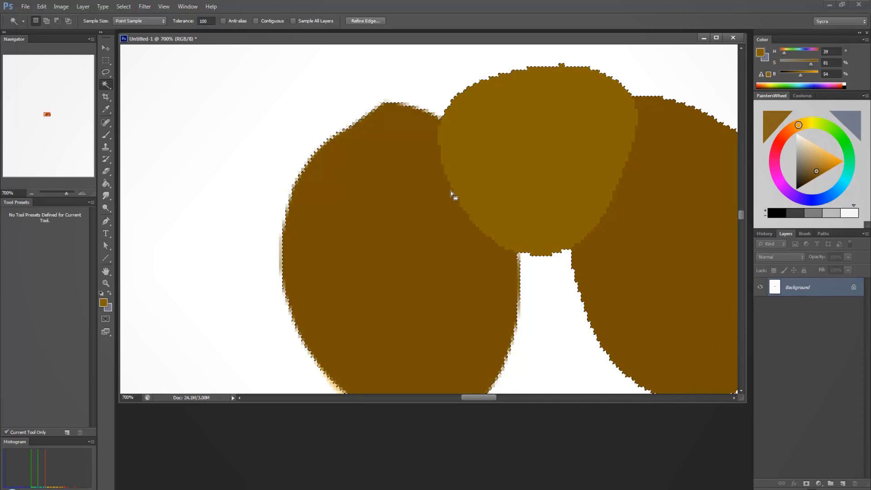
drag(463, 195, 466, 194)
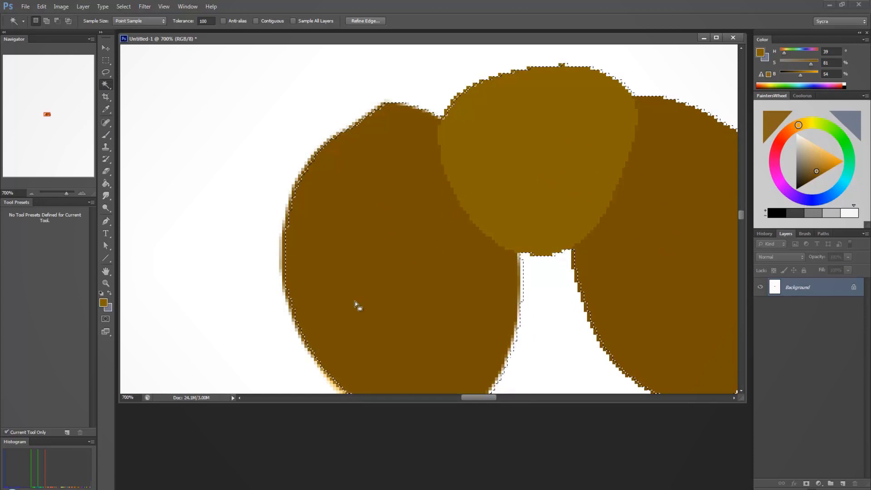
Reset tolerance to 0, clear the selection and switch to the Rectangular Marquee tool
click(183, 20)
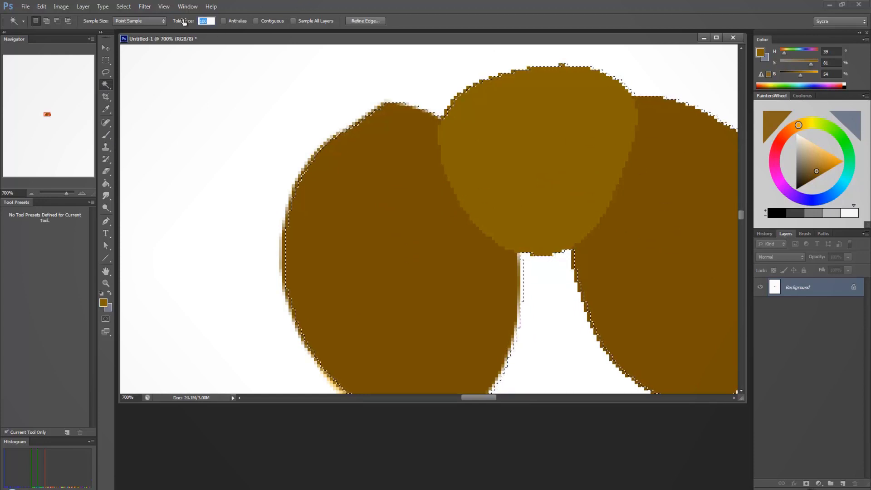
text(00)
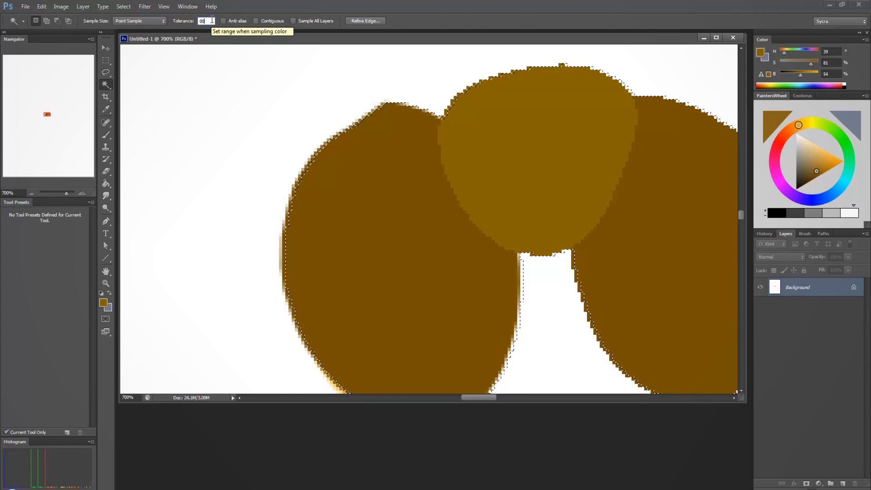
key(Return)
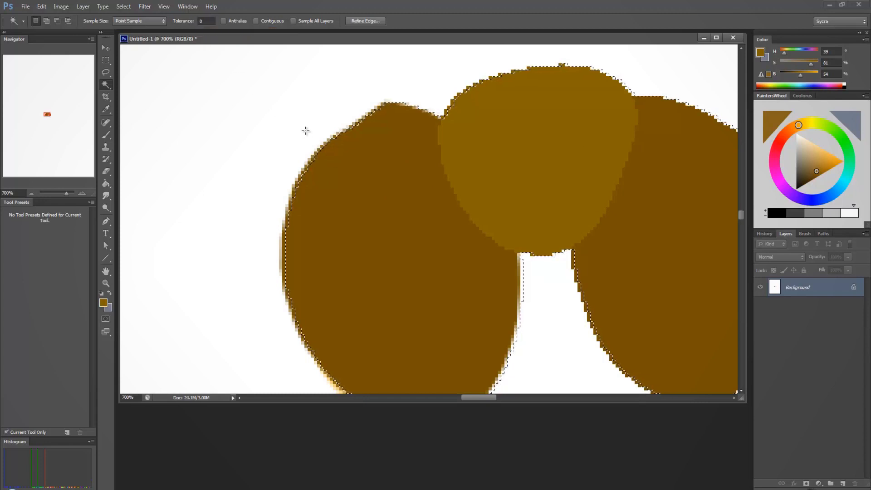
key(ctrl+d)
click(105, 60)
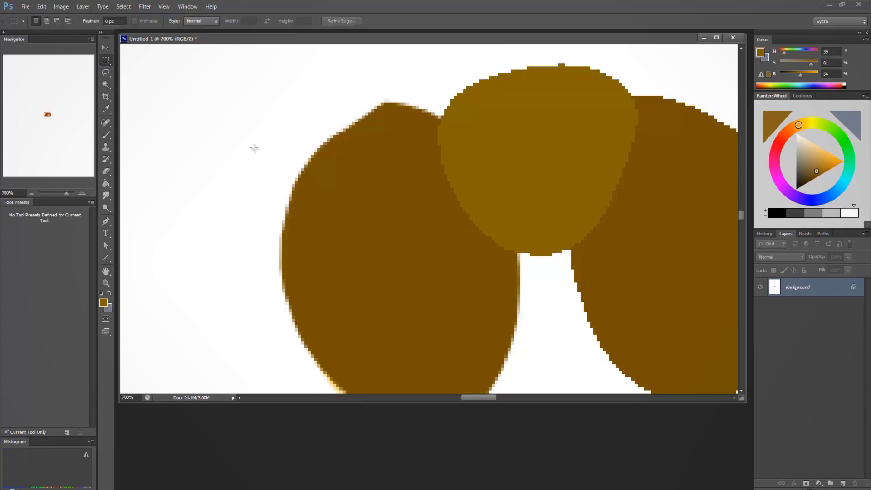
Paint-bucket both dark-brown ovals light green with Contiguous off, leaving the golden-brown oval untouched
click(108, 182)
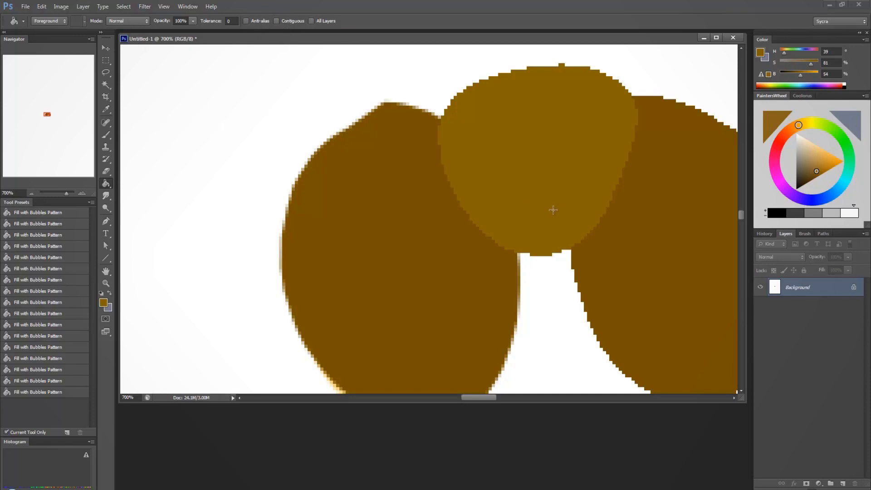
scroll(539, 200, down, 2)
drag(606, 186, 497, 189)
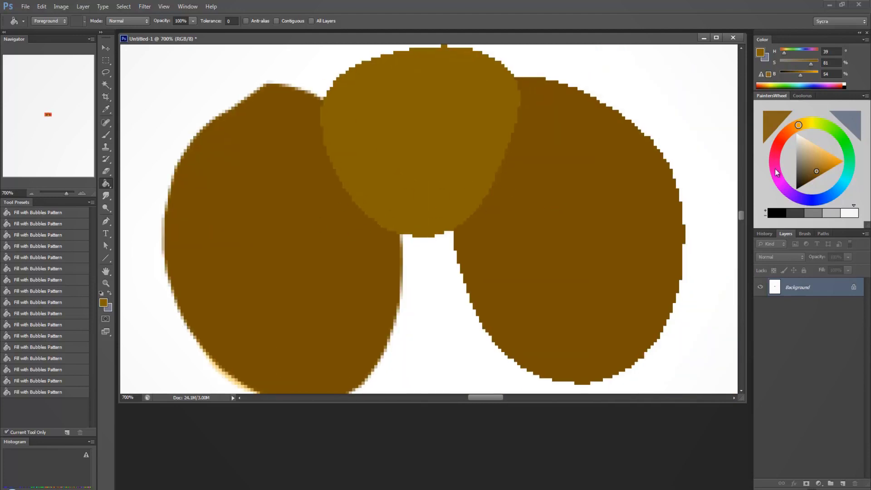
click(847, 141)
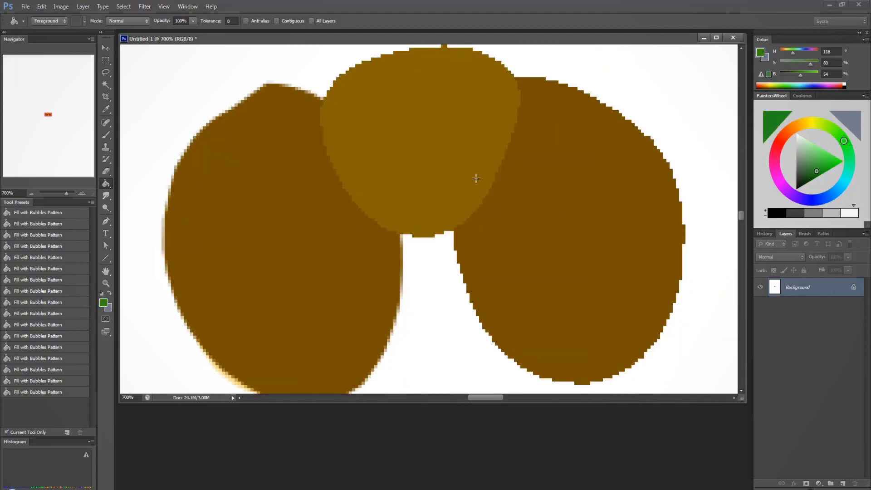
click(816, 157)
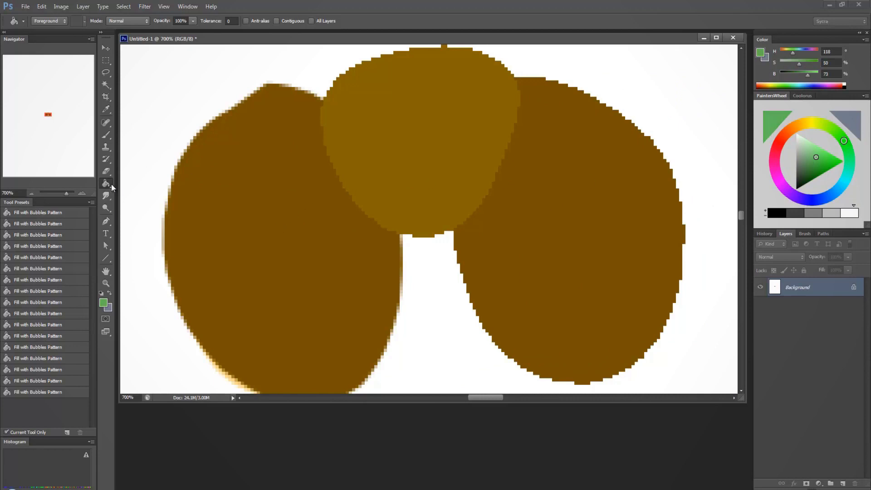
click(221, 191)
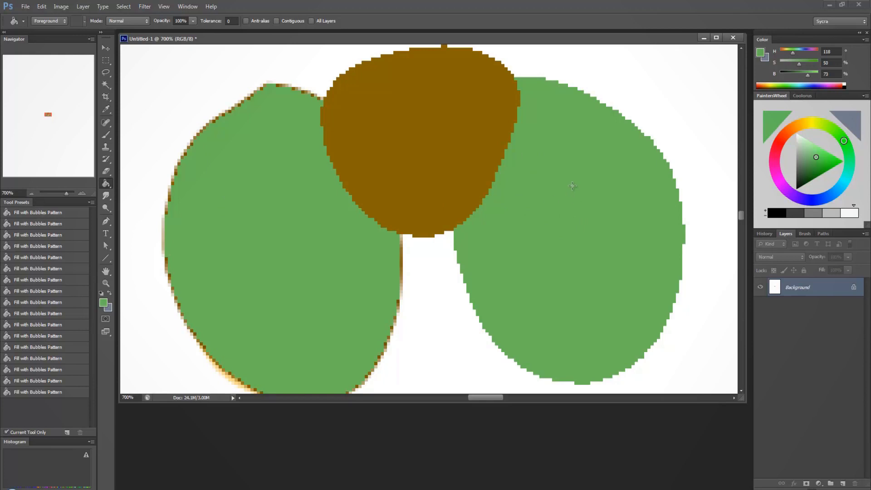
scroll(270, 245, down, 1)
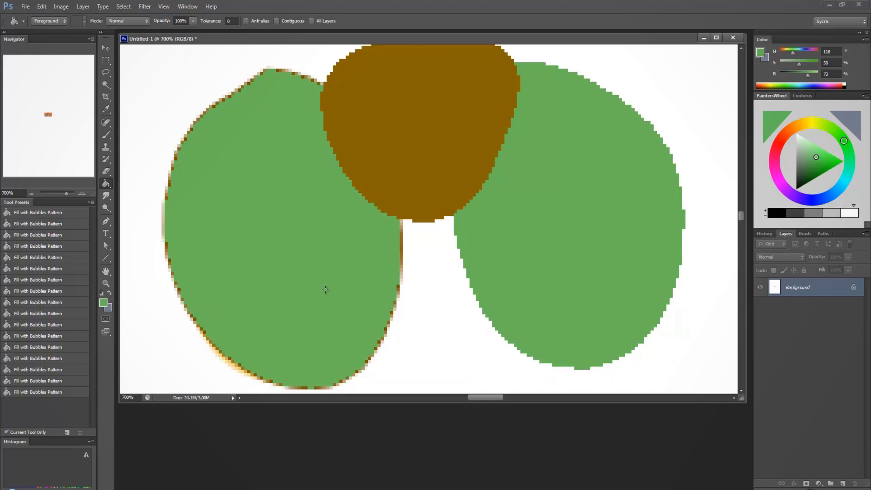
Zoom to 1200% on the green ovals' fringed edges, pan around, then Fit on Screen
click(105, 283)
click(161, 237)
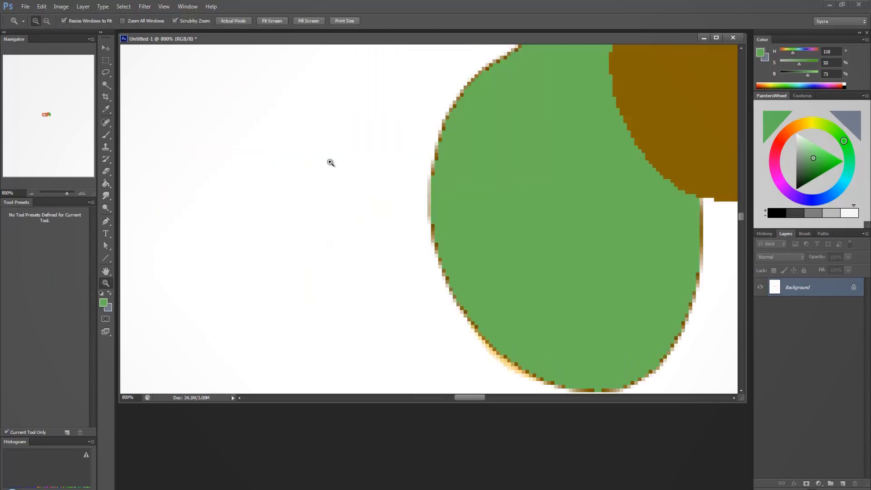
drag(465, 162, 316, 260)
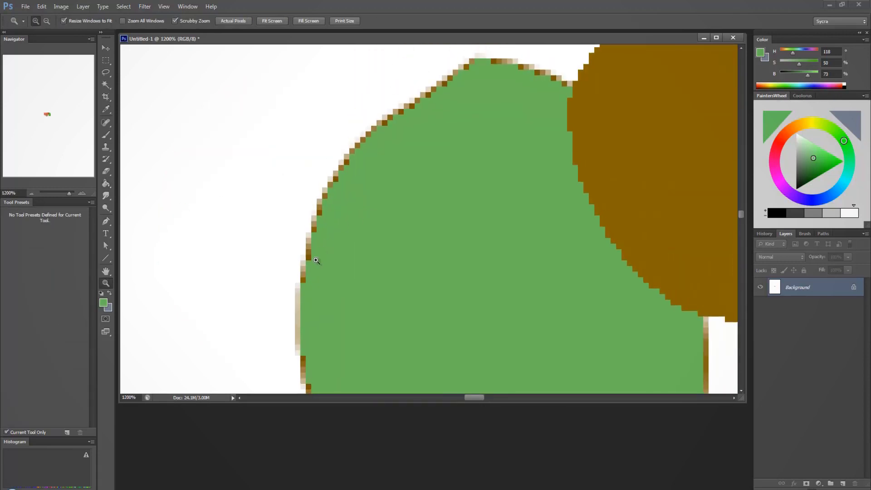
drag(521, 101, 346, 143)
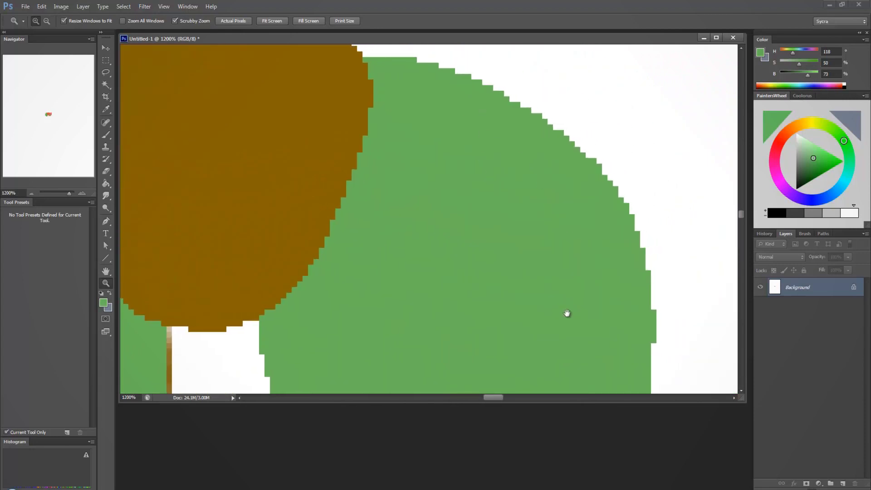
drag(566, 313, 483, 160)
right_click(318, 190)
click(338, 196)
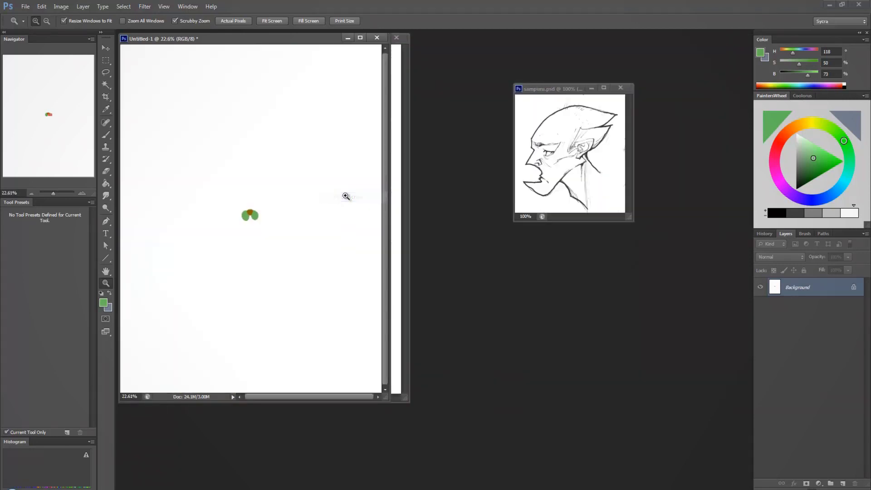
Paint a diagonal green stroke with a 400 px, 0% hardness round brush, then move Untitled-1 aside
click(106, 135)
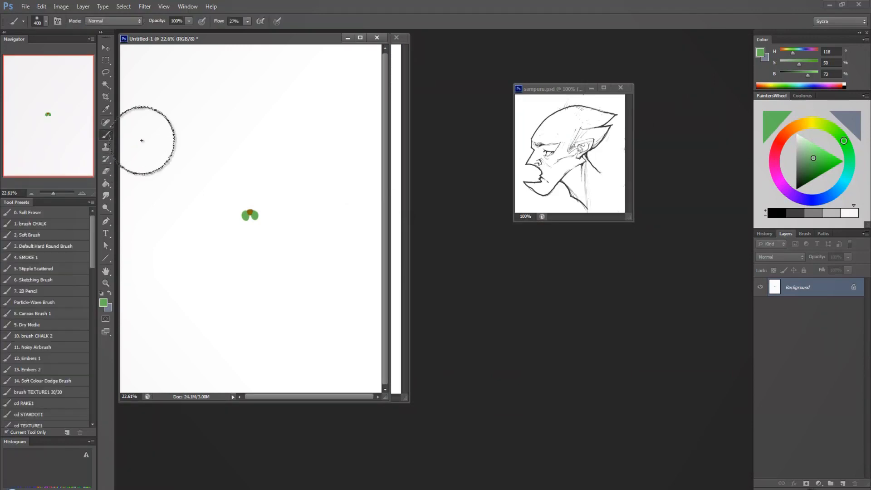
right_click(106, 136)
click(136, 130)
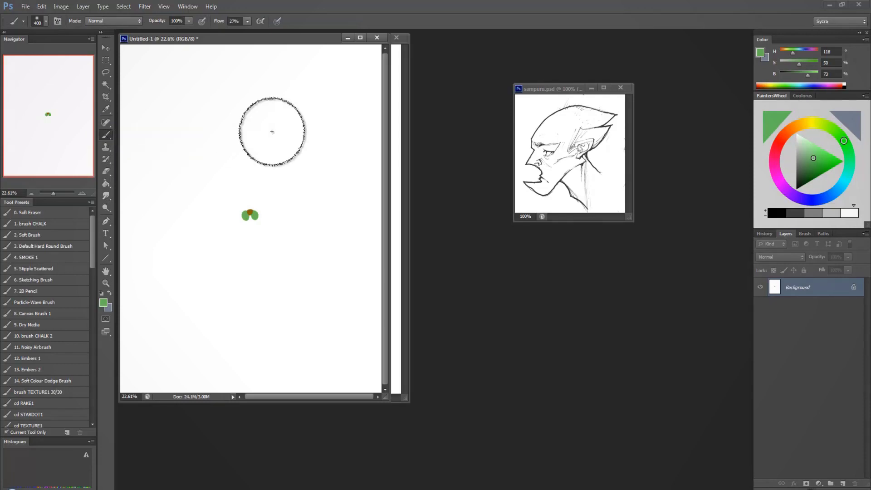
right_click(273, 128)
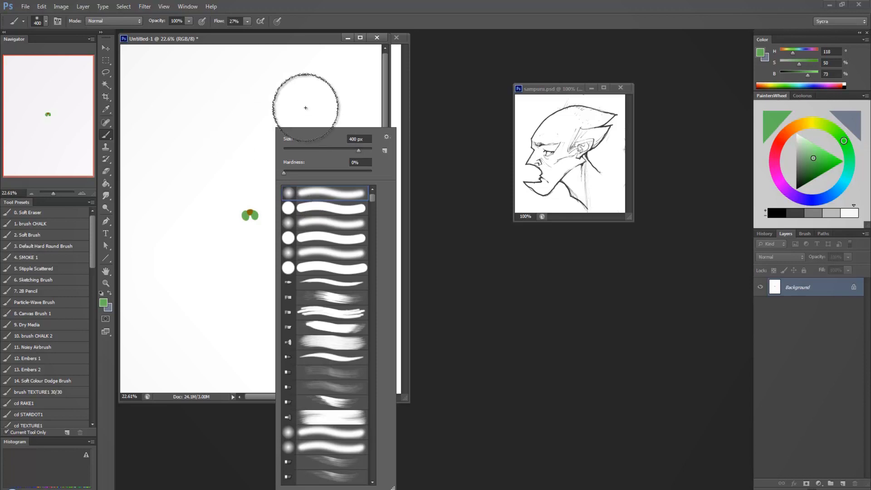
click(306, 113)
mouse_move(296, 111)
mouse_down()
mouse_move(276, 219)
mouse_move(314, 102)
mouse_move(277, 259)
mouse_move(300, 104)
mouse_move(263, 265)
mouse_up()
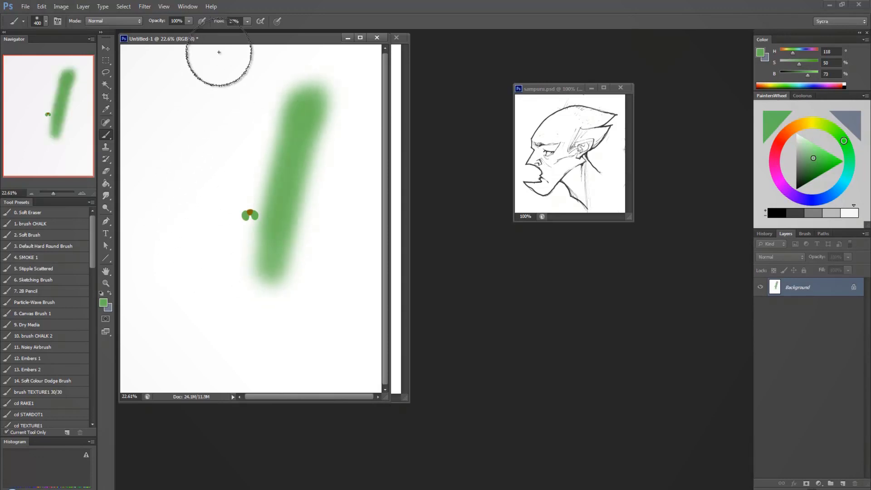
drag(213, 39, 307, 96)
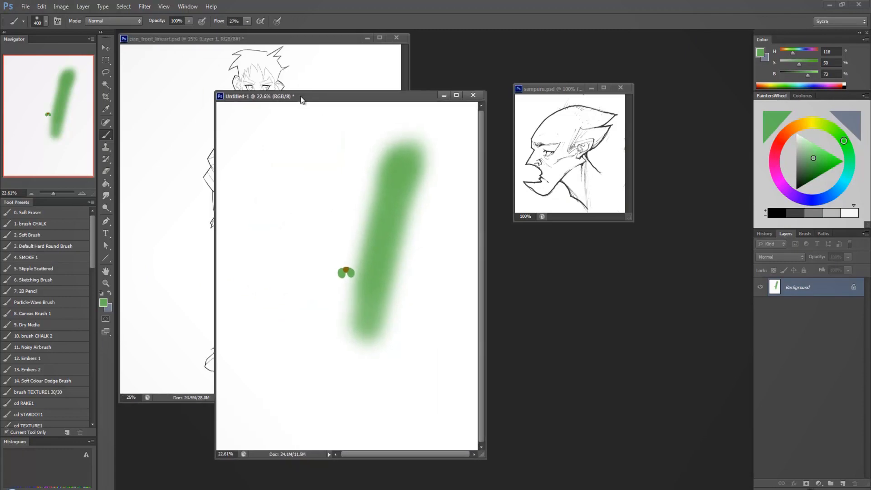
right_click(306, 96)
right_click(393, 99)
right_click(386, 95)
click(407, 112)
key(Up)
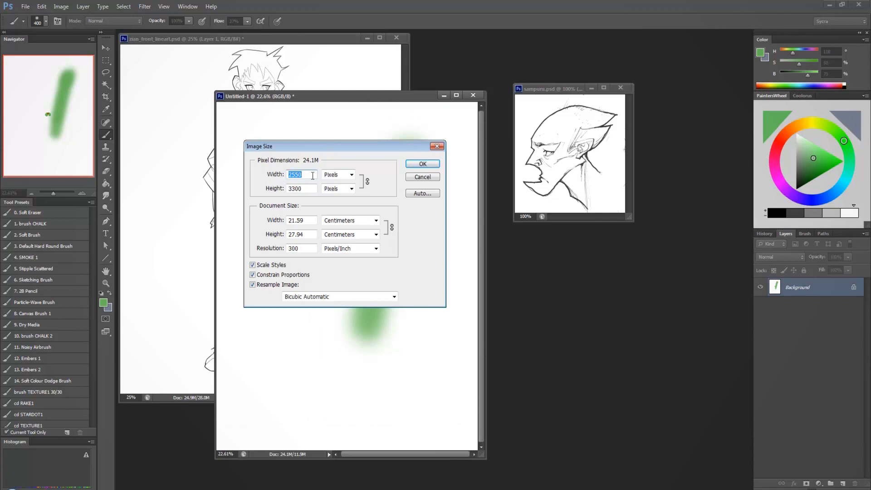
click(431, 177)
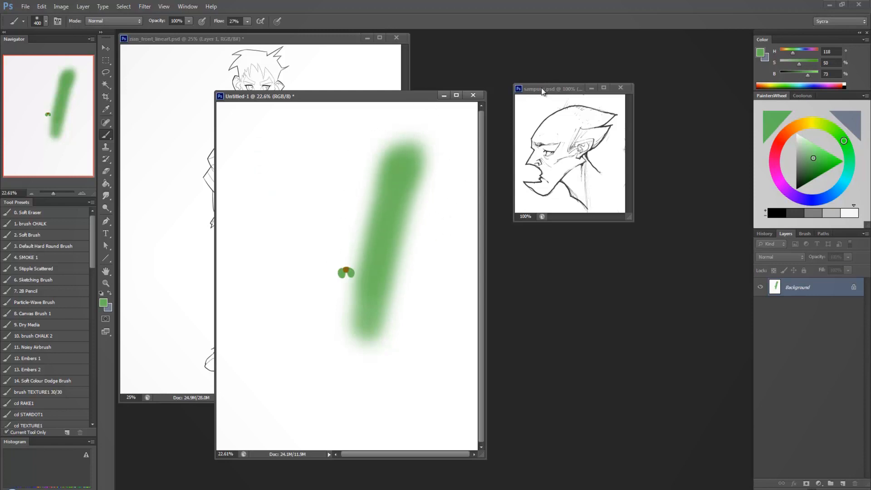
drag(541, 90, 228, 147)
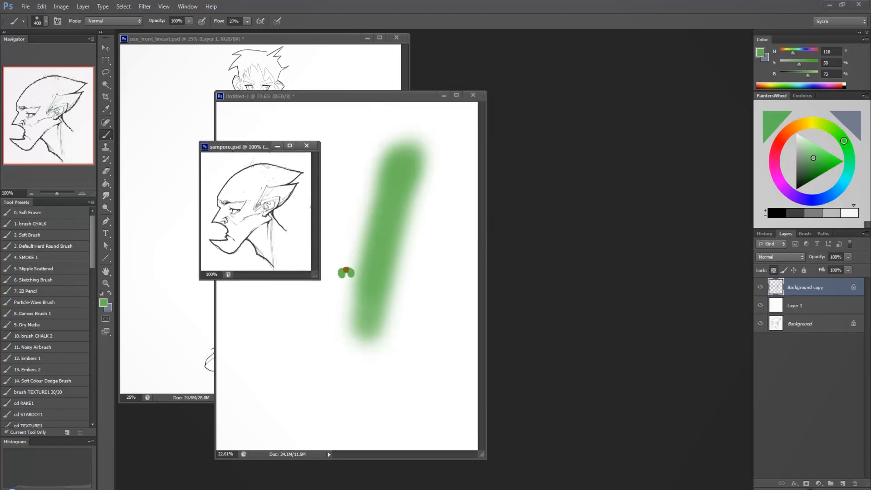
right_click(250, 149)
click(290, 163)
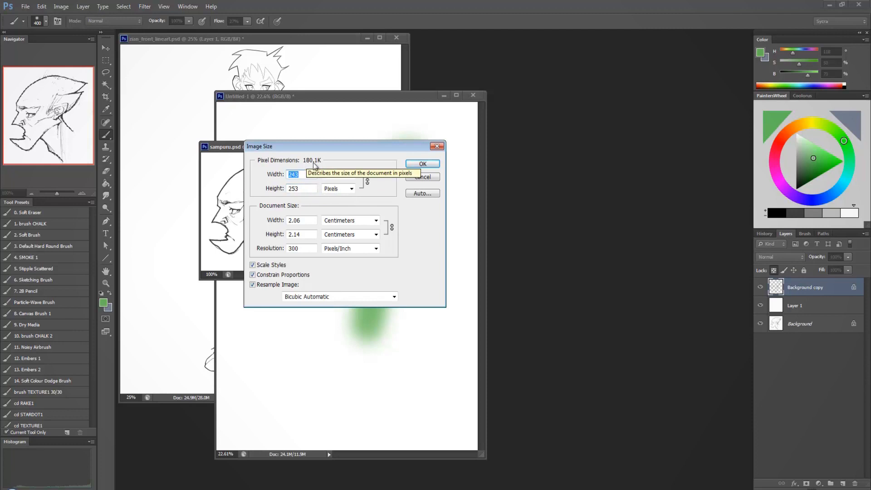
click(326, 177)
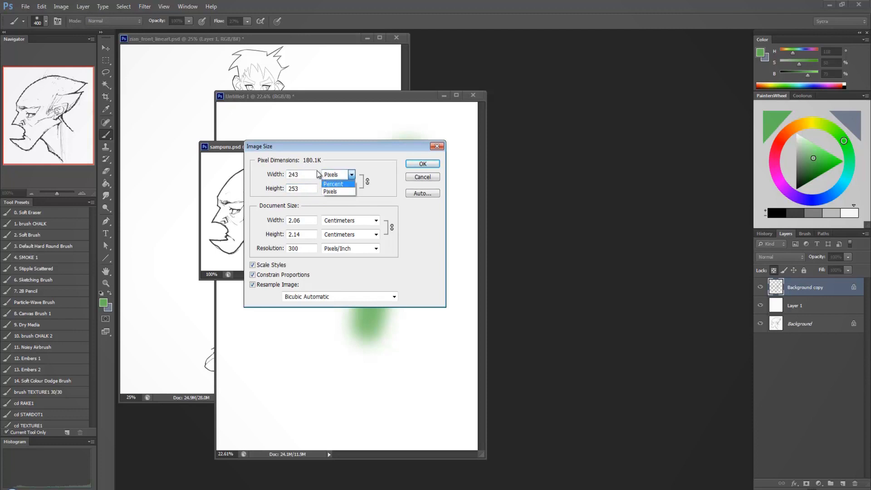
click(304, 149)
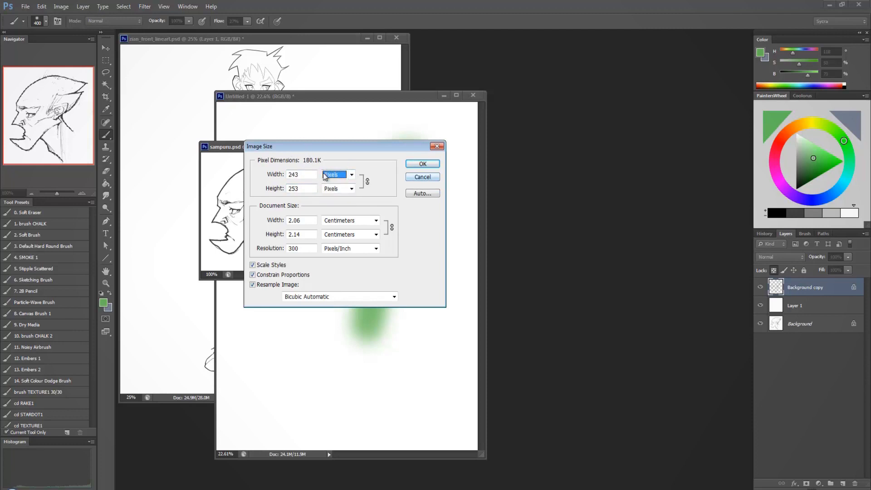
click(416, 177)
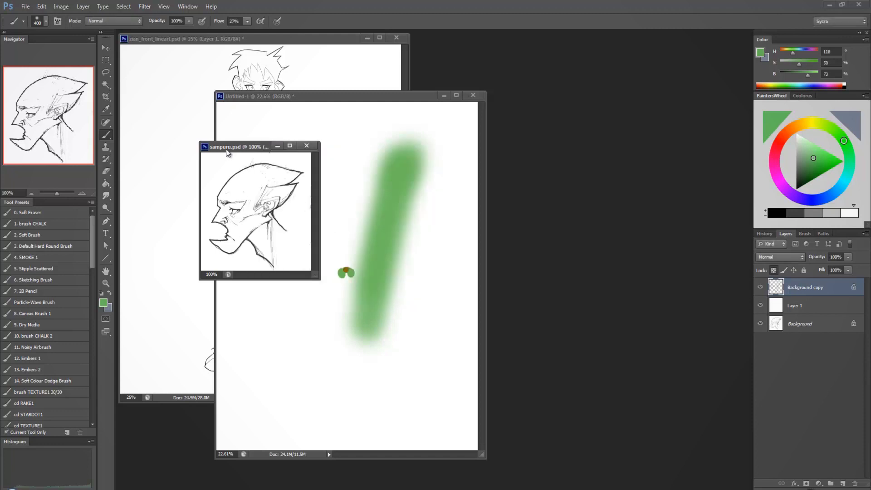
drag(227, 152, 585, 90)
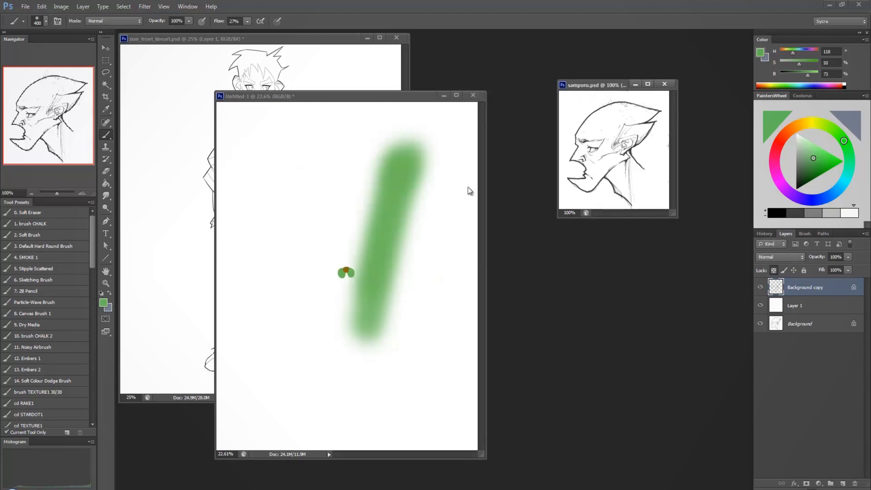
click(295, 40)
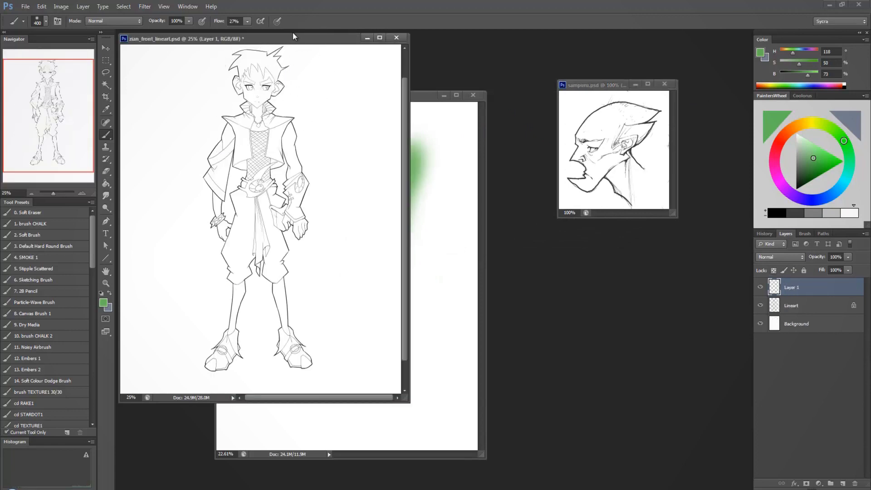
right_click(294, 38)
click(323, 54)
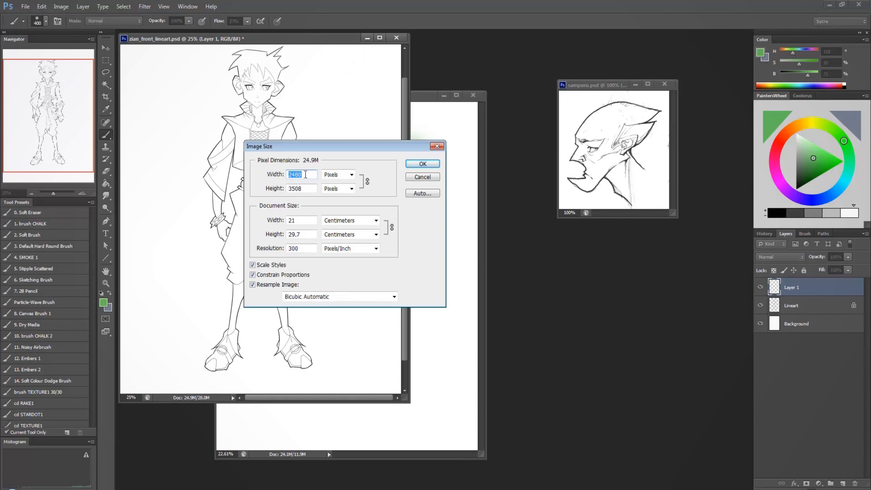
click(422, 178)
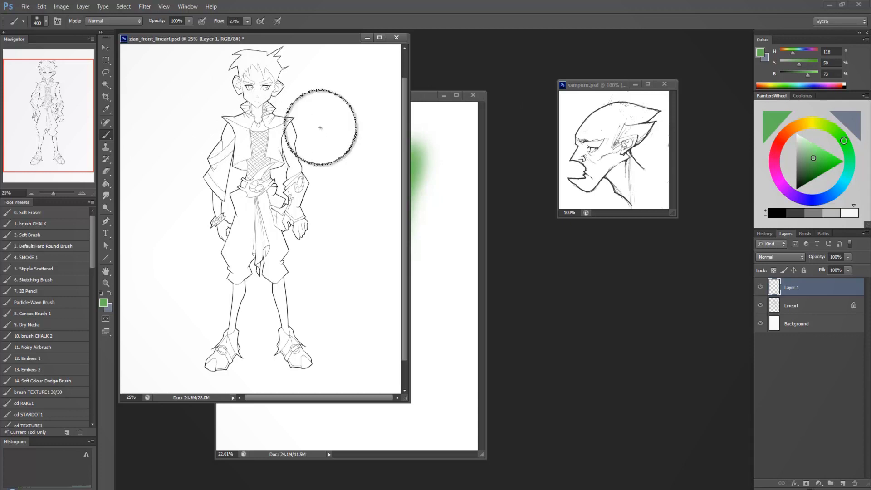
click(418, 100)
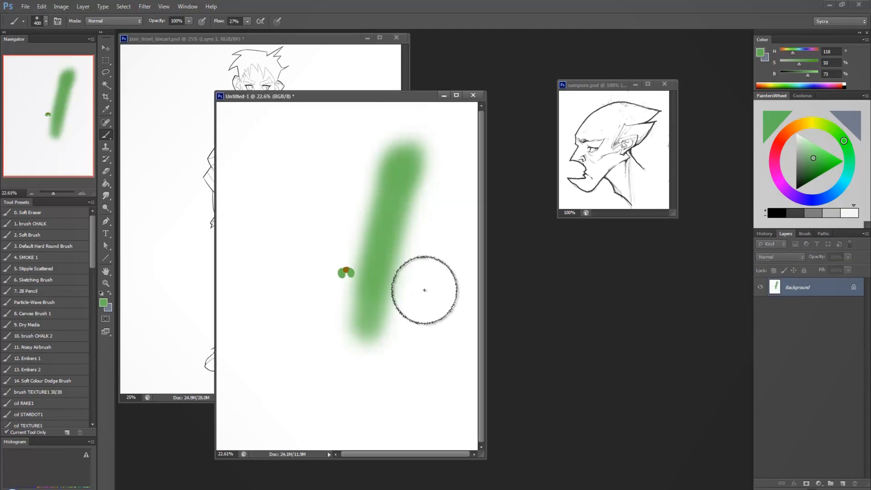
Widen and extend the soft green stroke downward with the 400 px brush at 25% zoom
key(ctrl+plus)
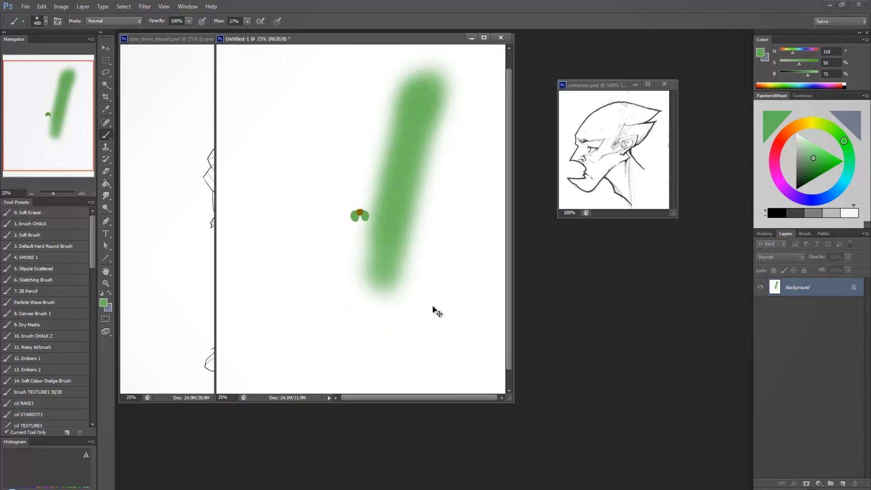
key(ctrl+plus)
key(ctrl+minus)
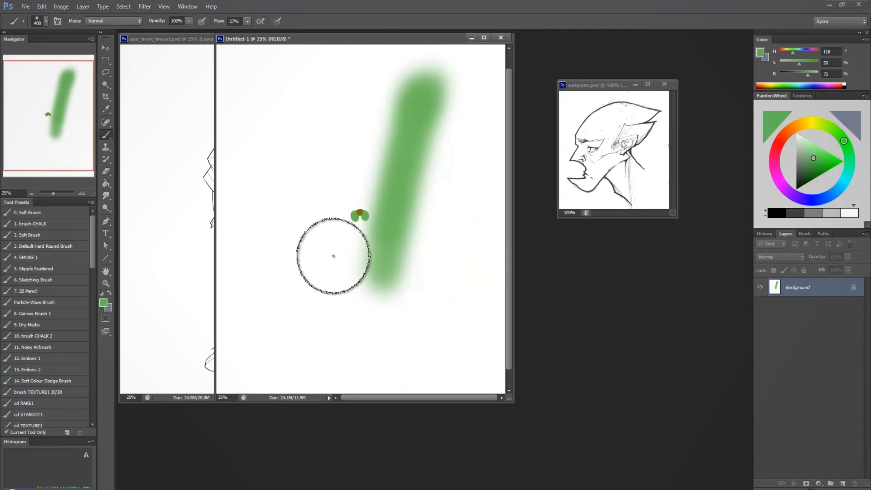
mouse_move(334, 256)
mouse_down()
mouse_move(403, 86)
mouse_move(382, 150)
mouse_move(367, 353)
mouse_up()
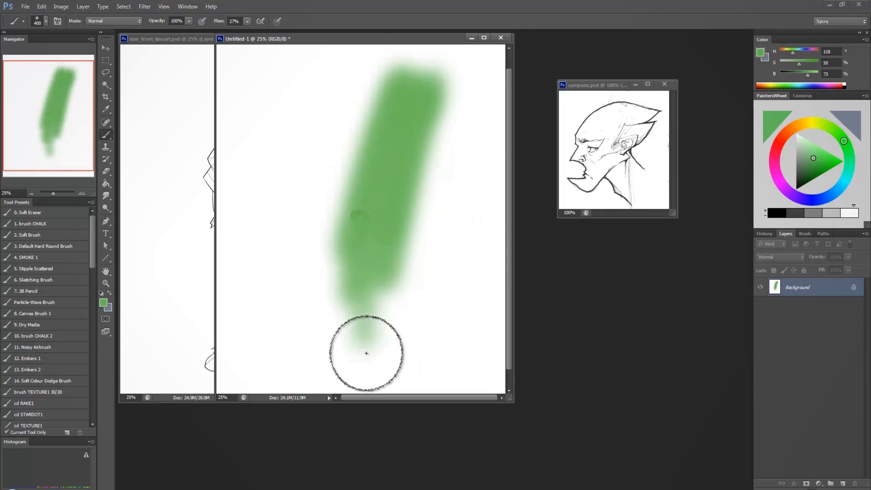
key(ctrl+plus)
key(ctrl+plus)
key(ctrl+plus)
key(ctrl+plus)
key(ctrl+plus)
key(ctrl+plus)
key(ctrl+plus)
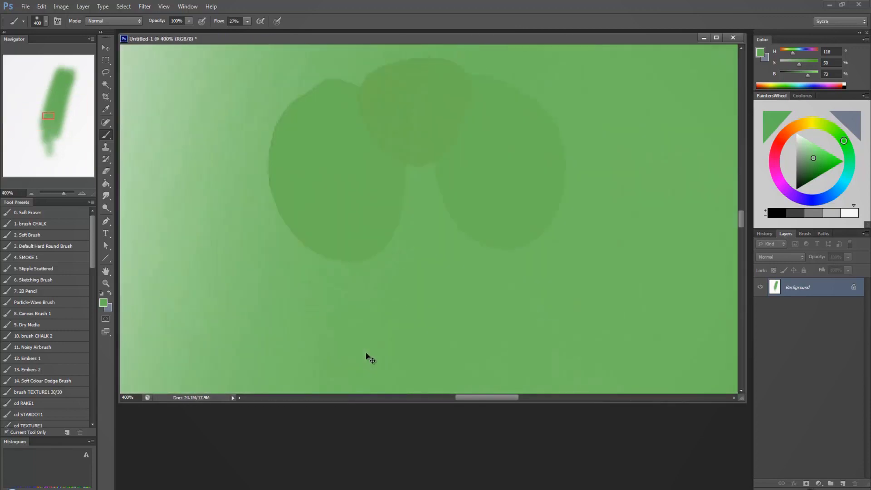
key(ctrl+minus)
key(ctrl+minus)
key(ctrl+minus)
key(ctrl+minus)
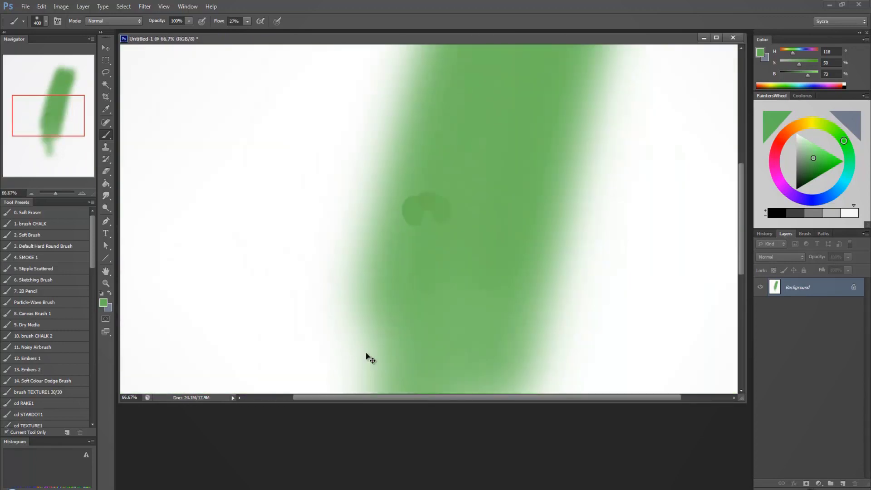
Shrink the brush to 45 px, paint and undo a test zigzag, then choose File > New
key(bracketleft)
key(bracketleft)
key(bracketleft)
key(bracketleft)
key(bracketleft)
key(bracketleft)
key(bracketleft)
key(bracketleft)
key(bracketleft)
key(bracketleft)
key(bracketleft)
key(bracketleft)
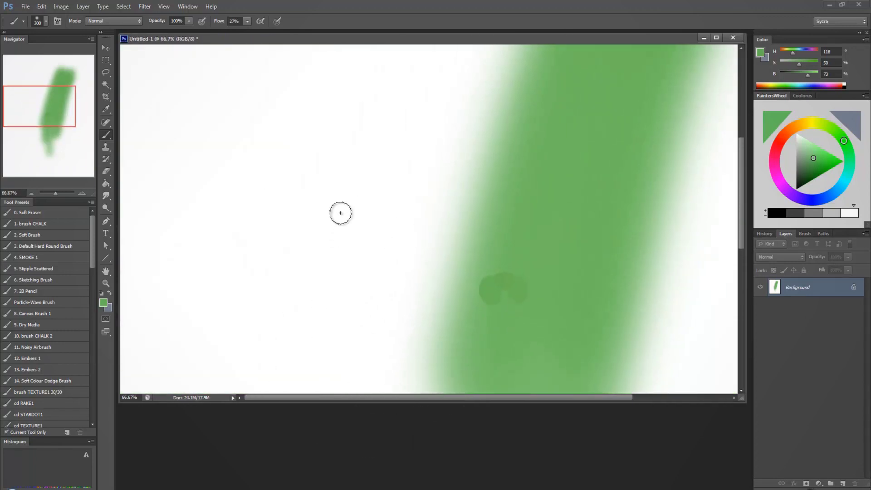
mouse_move(334, 167)
mouse_down()
mouse_move(347, 212)
mouse_move(406, 249)
mouse_move(435, 198)
mouse_up()
key(ctrl+z)
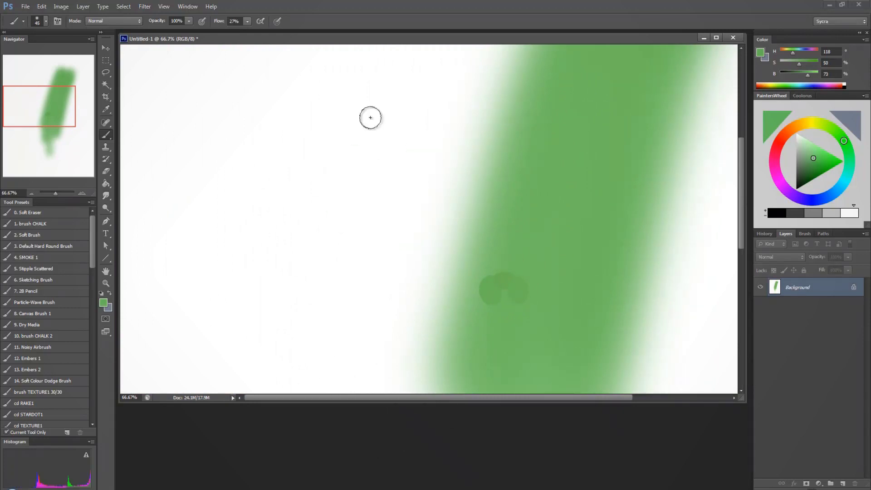
click(23, 7)
click(23, 15)
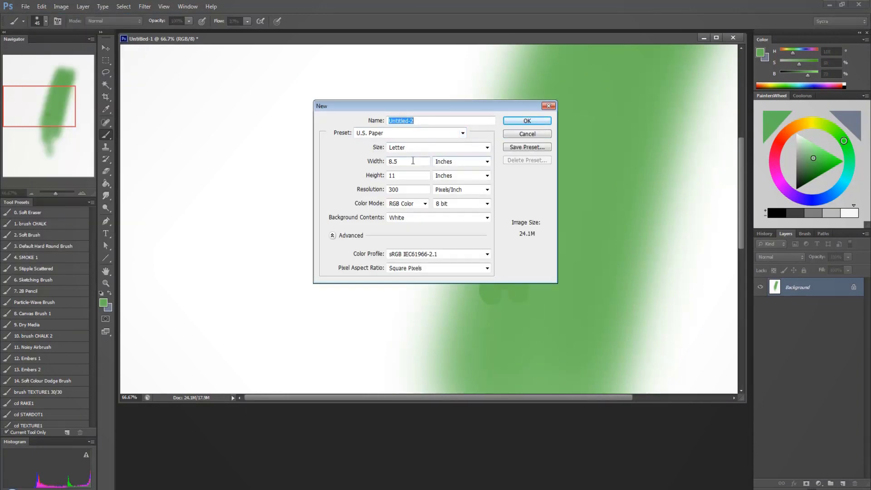
Create a new 200 × 300 pixel document
click(461, 161)
click(454, 169)
drag(408, 162, 383, 157)
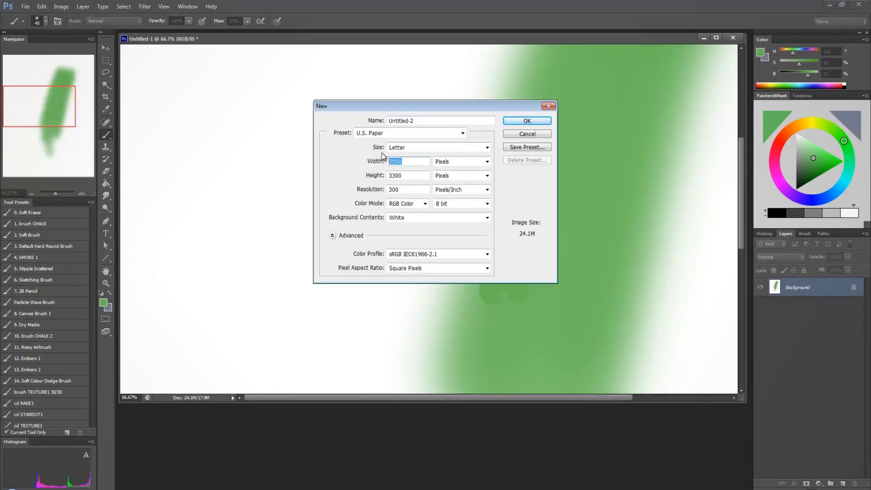
text(200)
key(Tab)
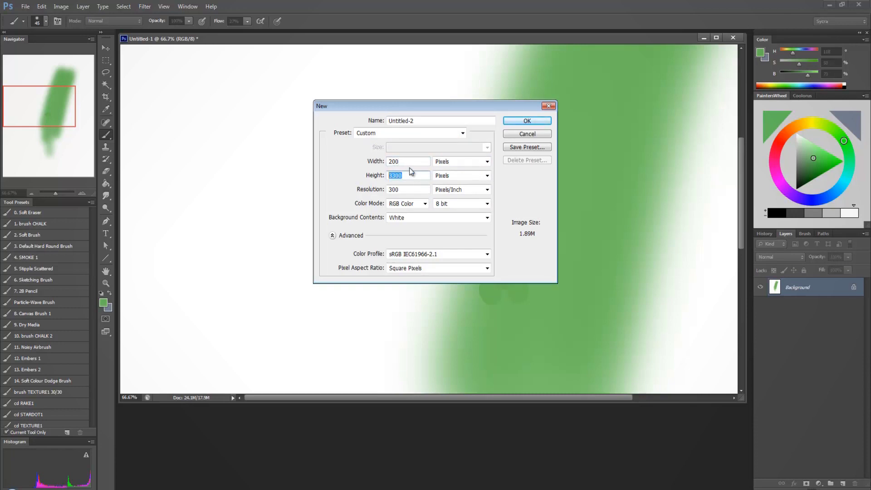
text(300)
click(526, 120)
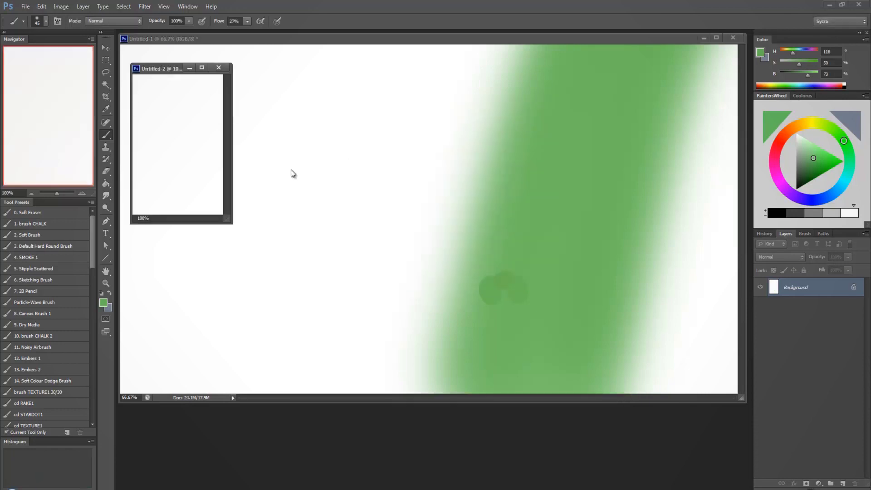
Paint a soft green V-shaped stroke in it, then close it without saving
mouse_move(169, 132)
mouse_down()
mouse_move(195, 113)
mouse_move(202, 127)
mouse_move(188, 107)
mouse_move(202, 173)
mouse_move(164, 177)
mouse_move(204, 136)
mouse_move(174, 168)
mouse_up()
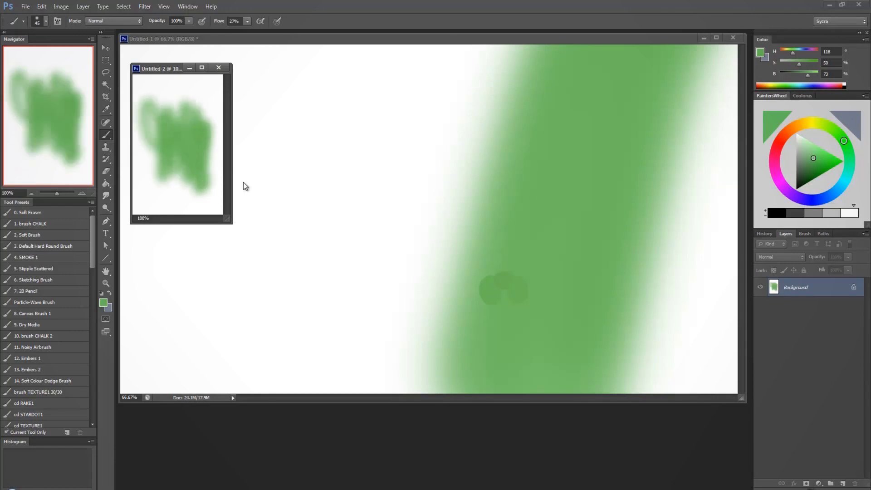
click(218, 67)
click(437, 188)
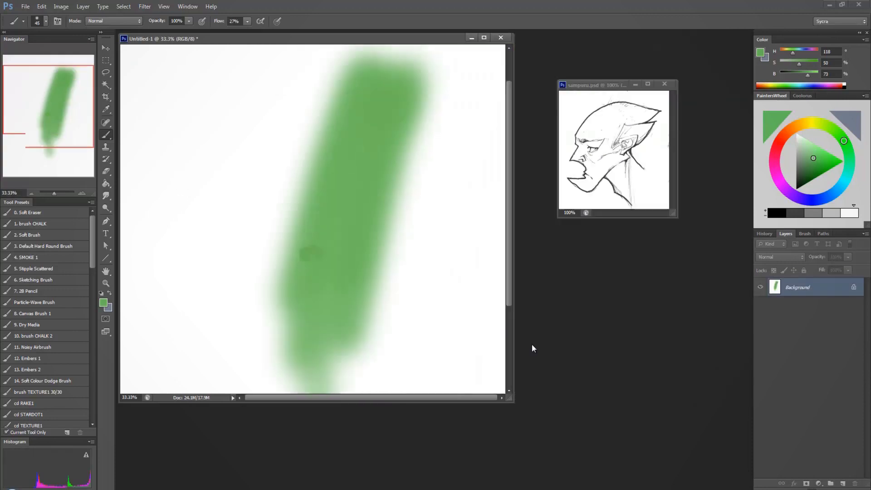
key(ctrl+minus)
key(ctrl+minus)
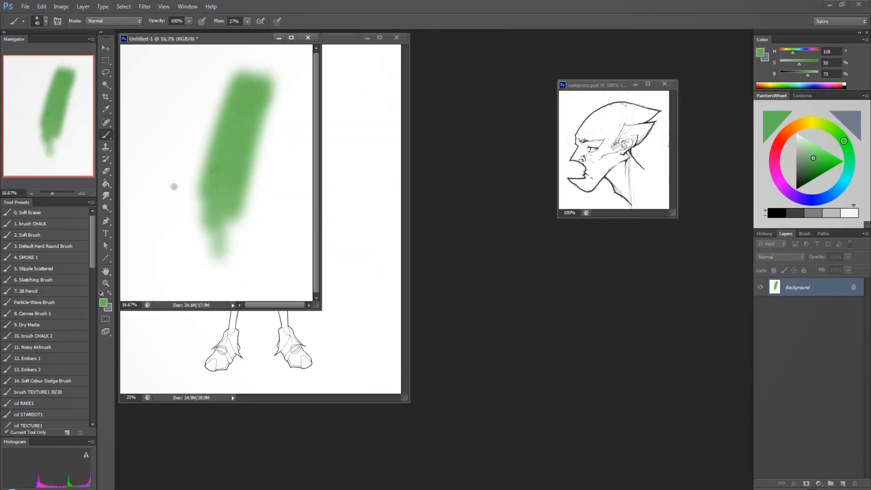
click(107, 72)
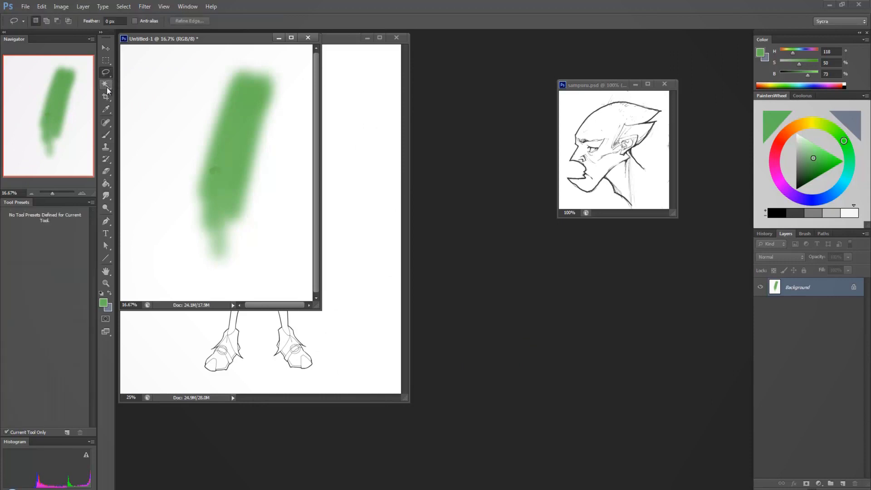
click(106, 84)
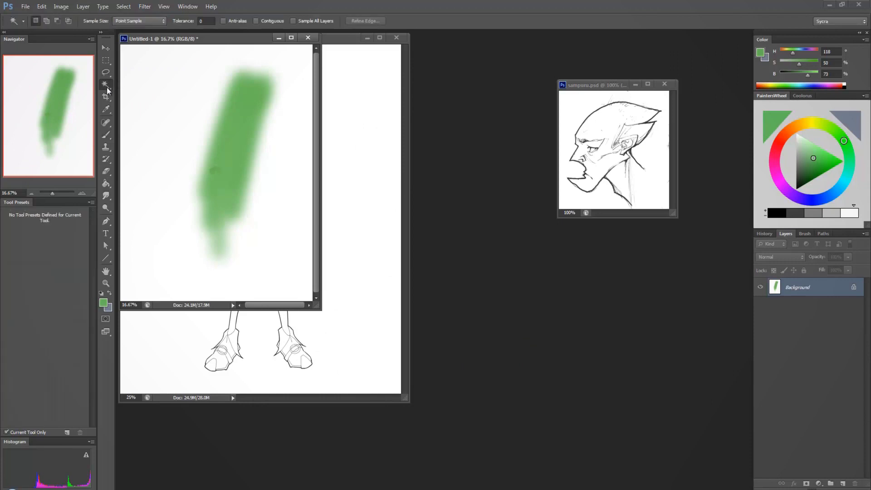
click(107, 183)
click(106, 134)
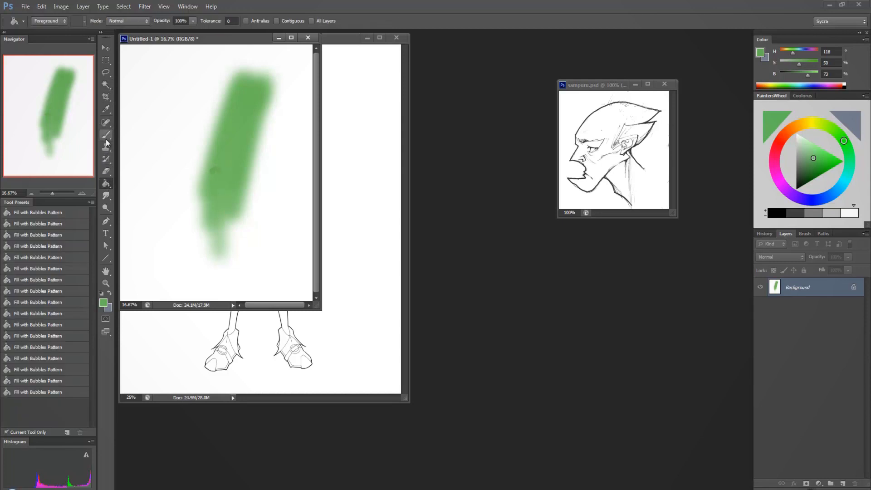